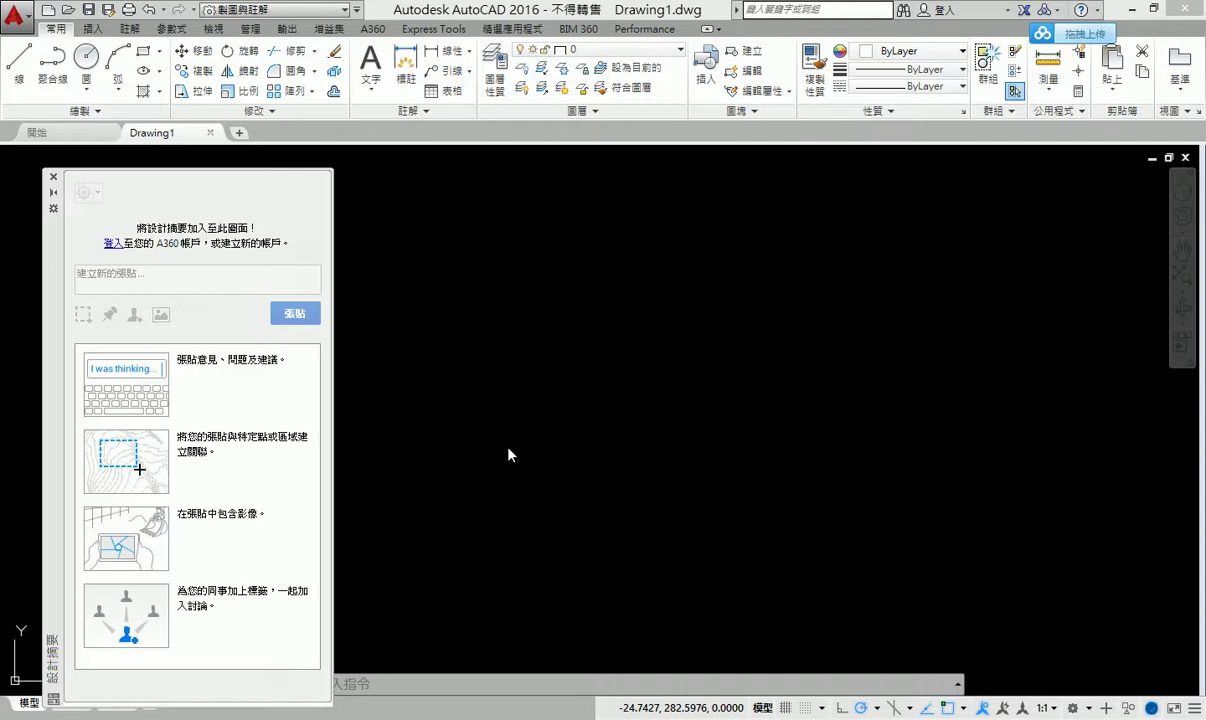
# Open the workspace list, glance at the Quick Access Toolbar customization menu, then reopen the list
pyautogui.click(316, 20)
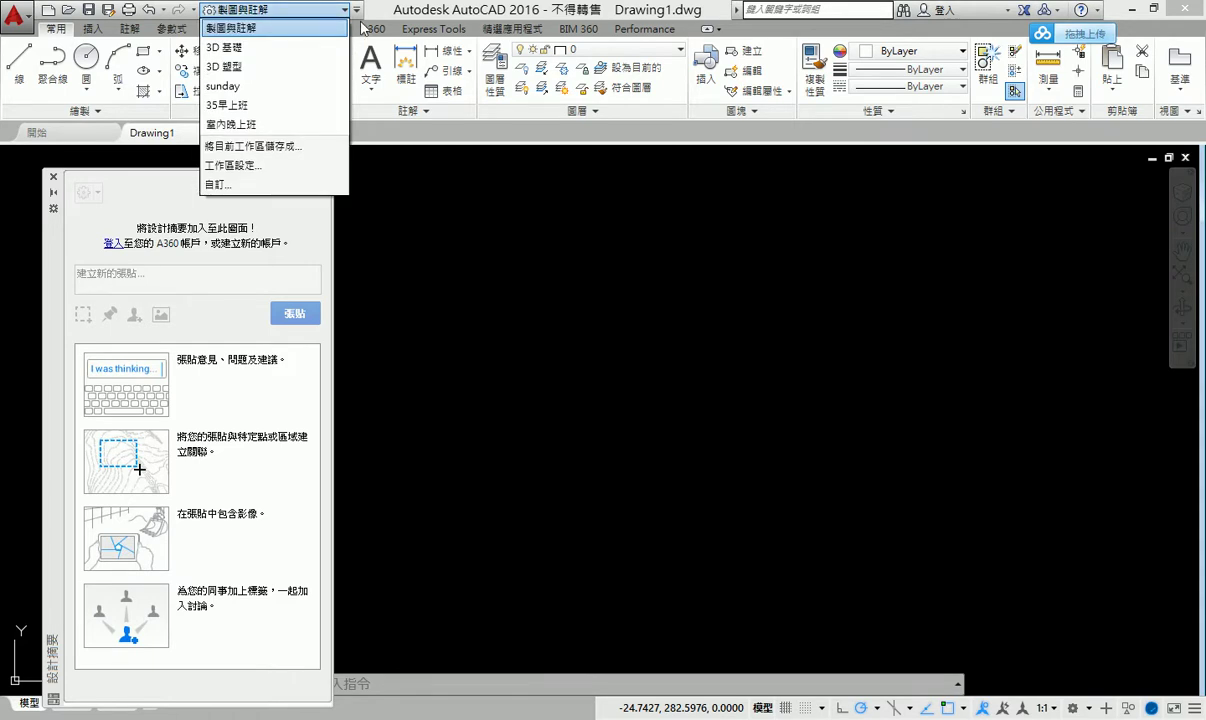
pyautogui.click(359, 16)
pyautogui.click(358, 15)
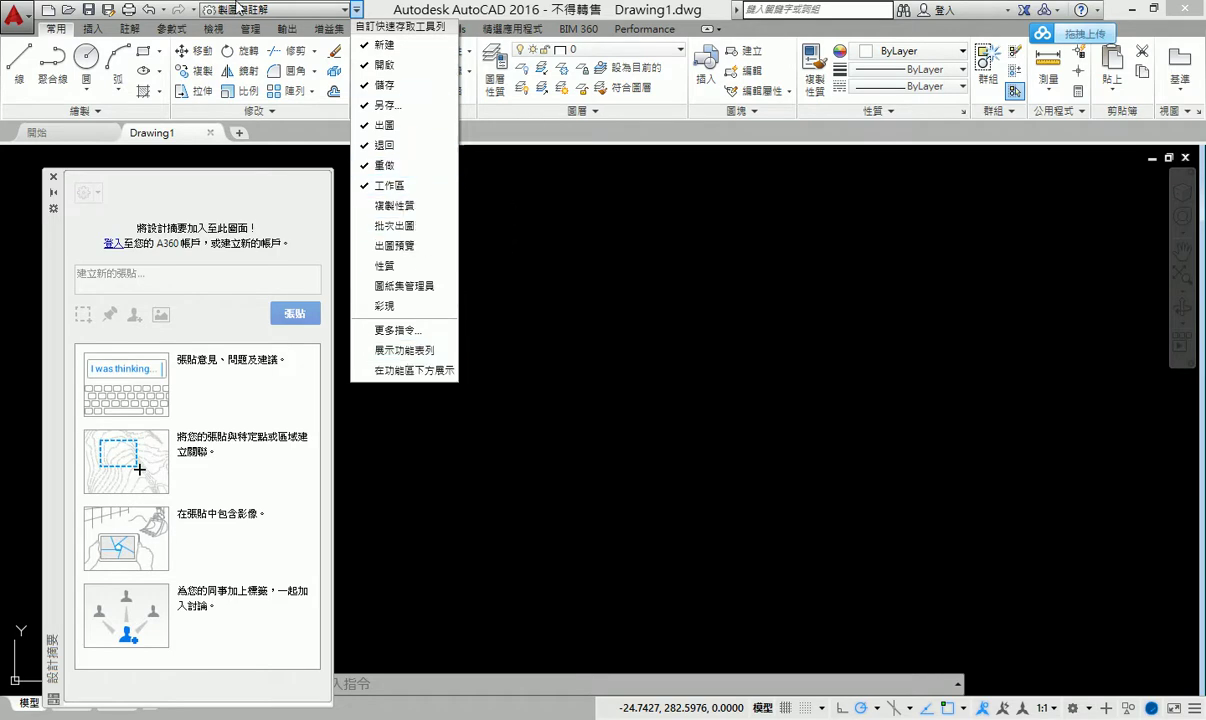
pyautogui.click(583, 285)
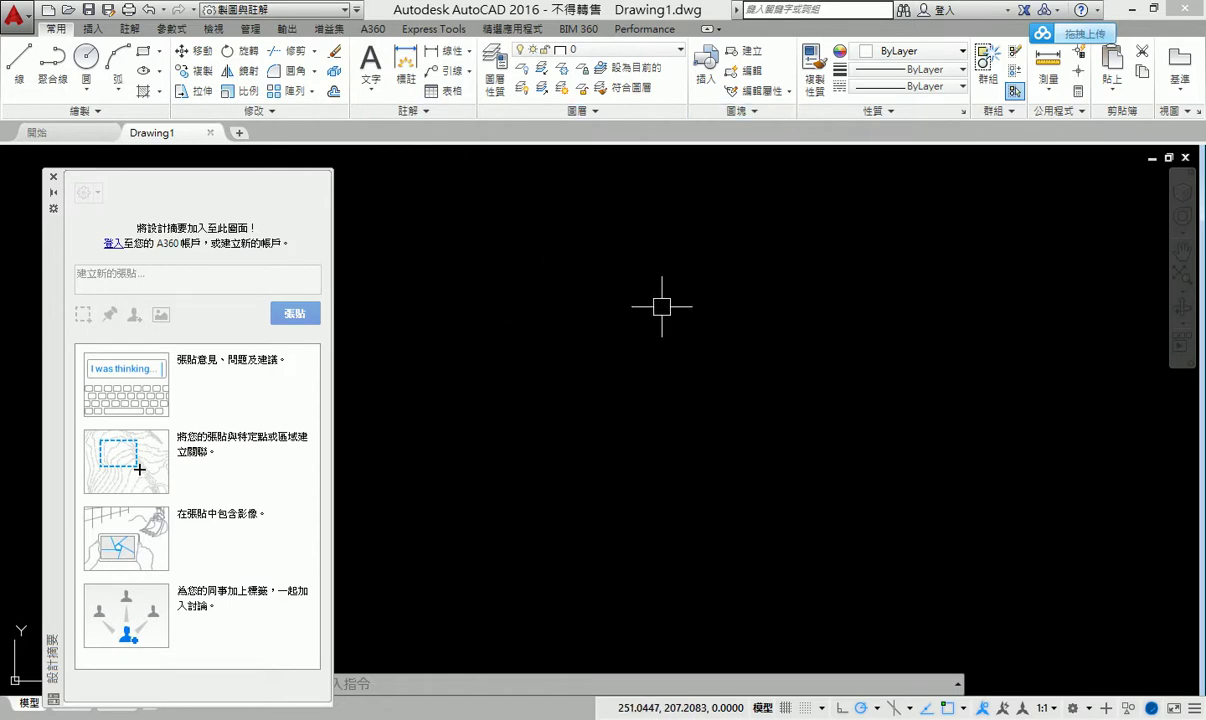
pyautogui.click(311, 14)
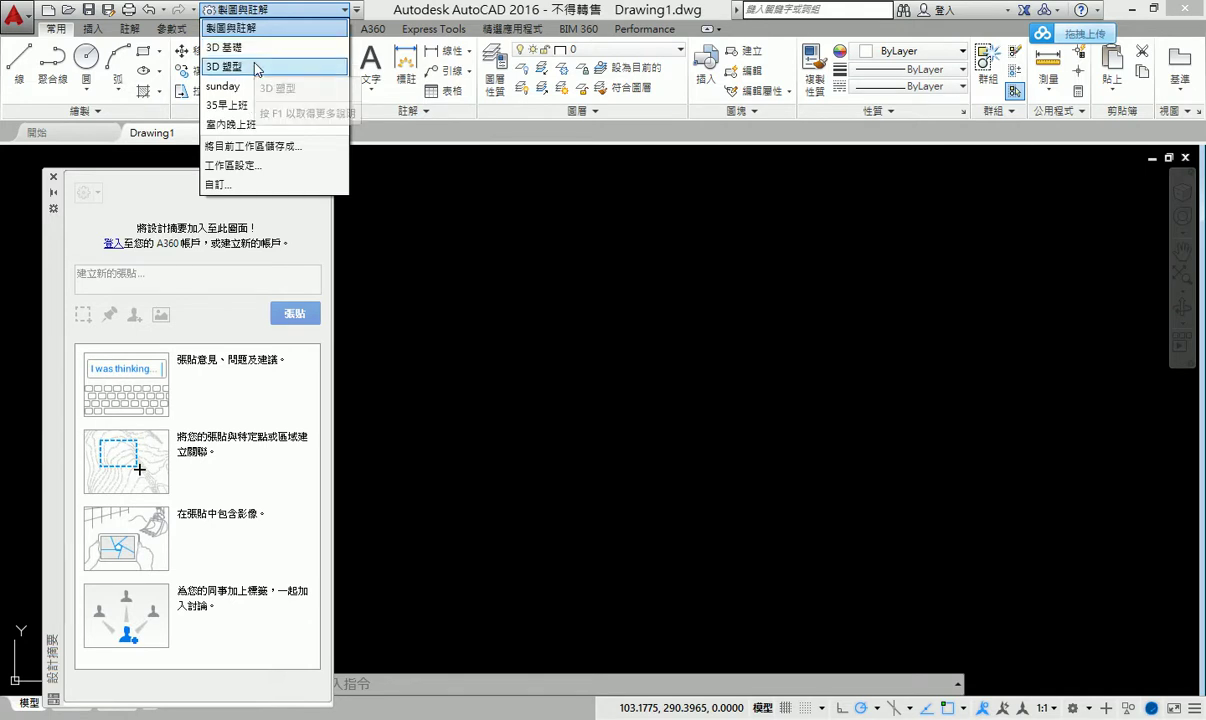
# Switch to 3D 塑型 and dock the command line at the bottom, enlarged to show more lines
pyautogui.click(257, 69)
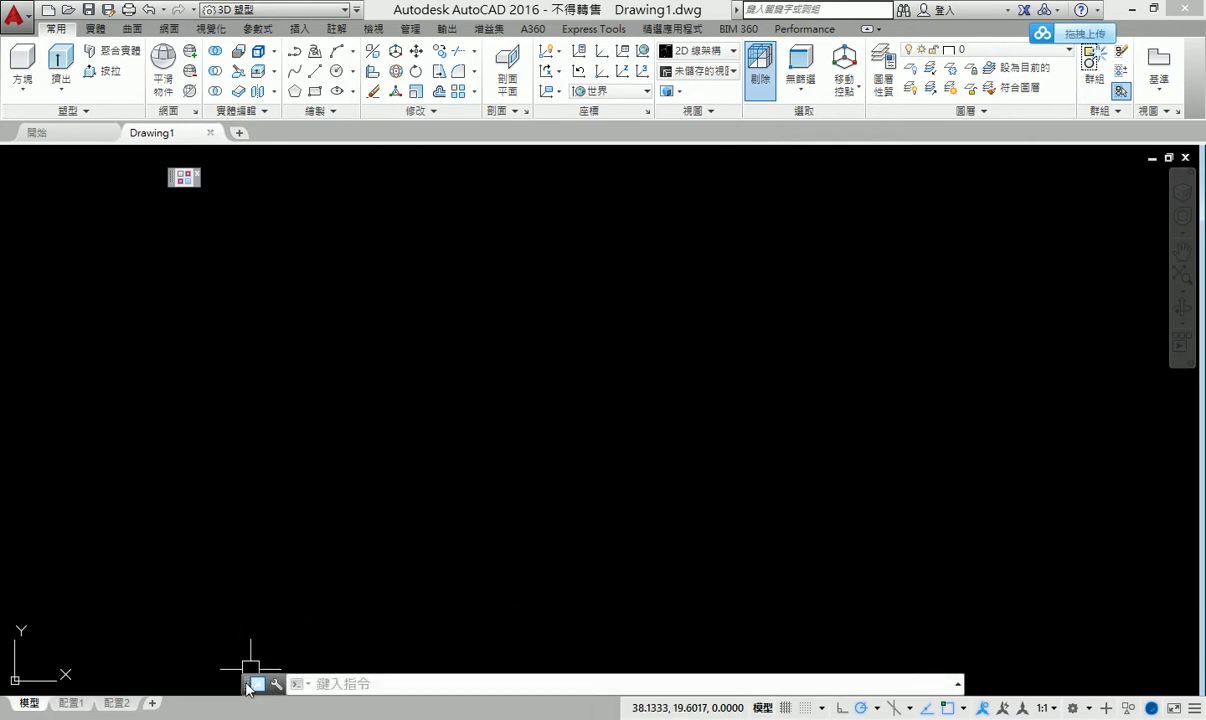
pyautogui.moveTo(247, 687); pyautogui.dragTo(203, 695)
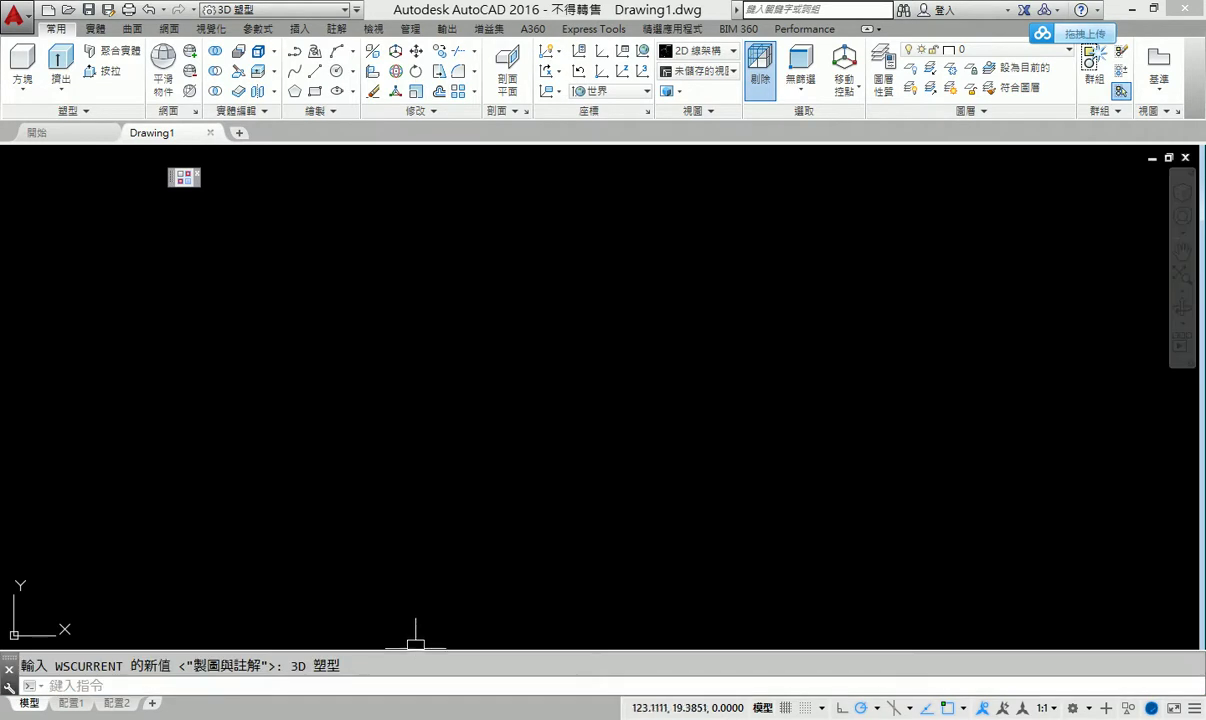
pyautogui.moveTo(415, 645); pyautogui.dragTo(409, 600)
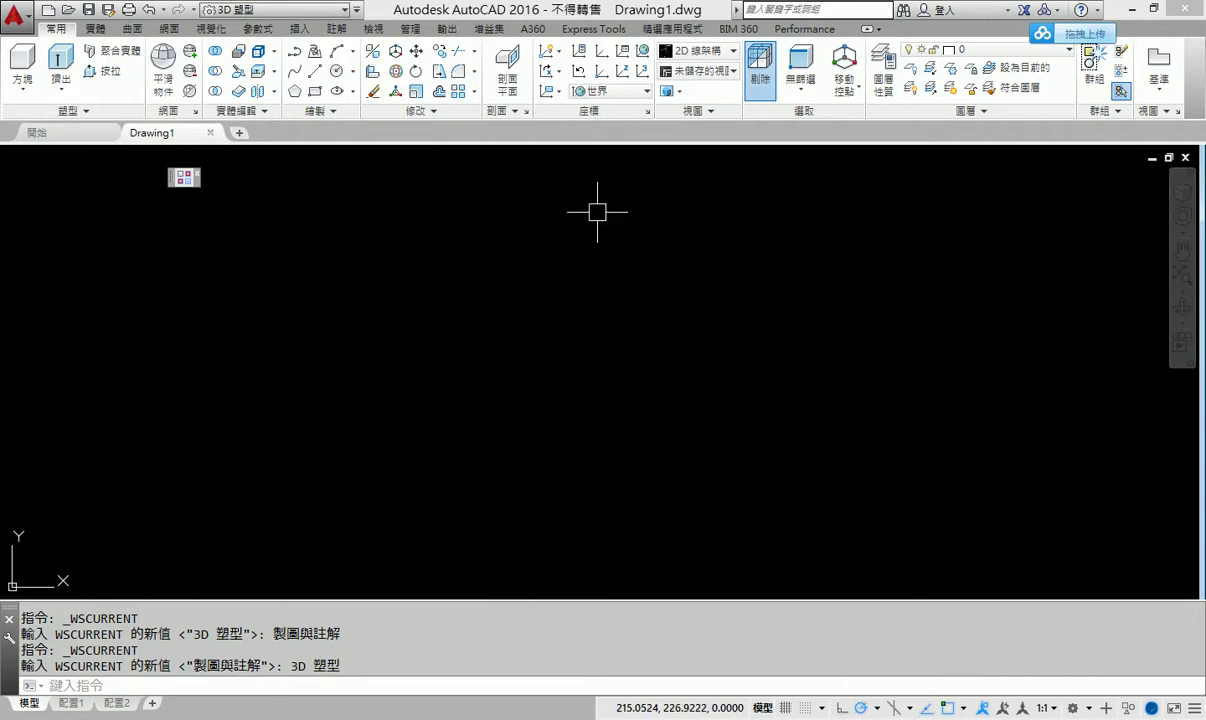
# Turn on the menu bar, then browse the ribbon tabs from 實體 through A360
pyautogui.click(356, 10)
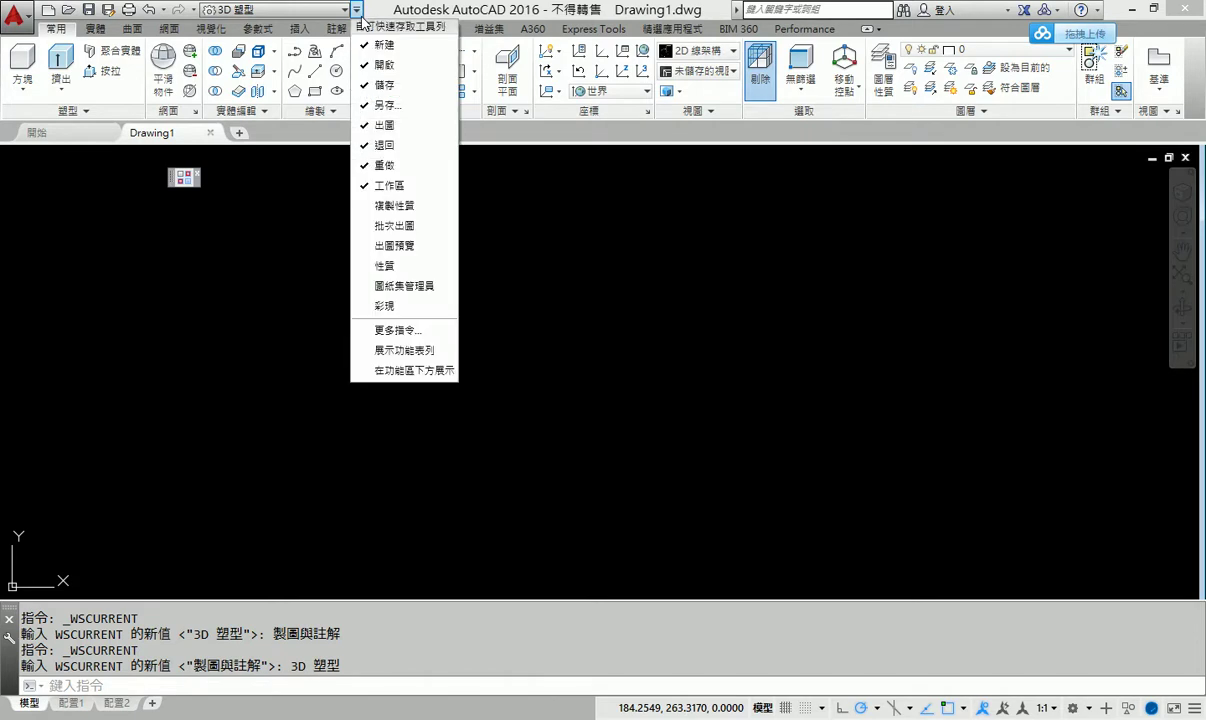
pyautogui.click(419, 350)
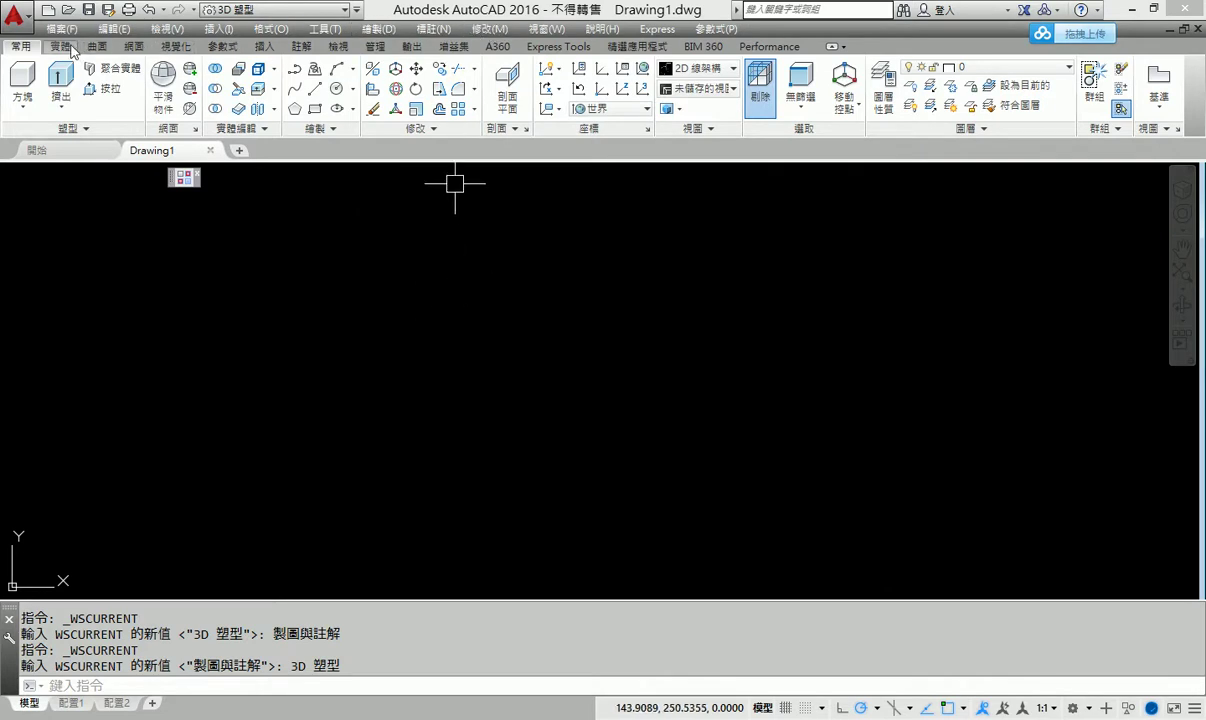
pyautogui.click(62, 46)
pyautogui.click(133, 46)
pyautogui.click(176, 46)
pyautogui.click(222, 47)
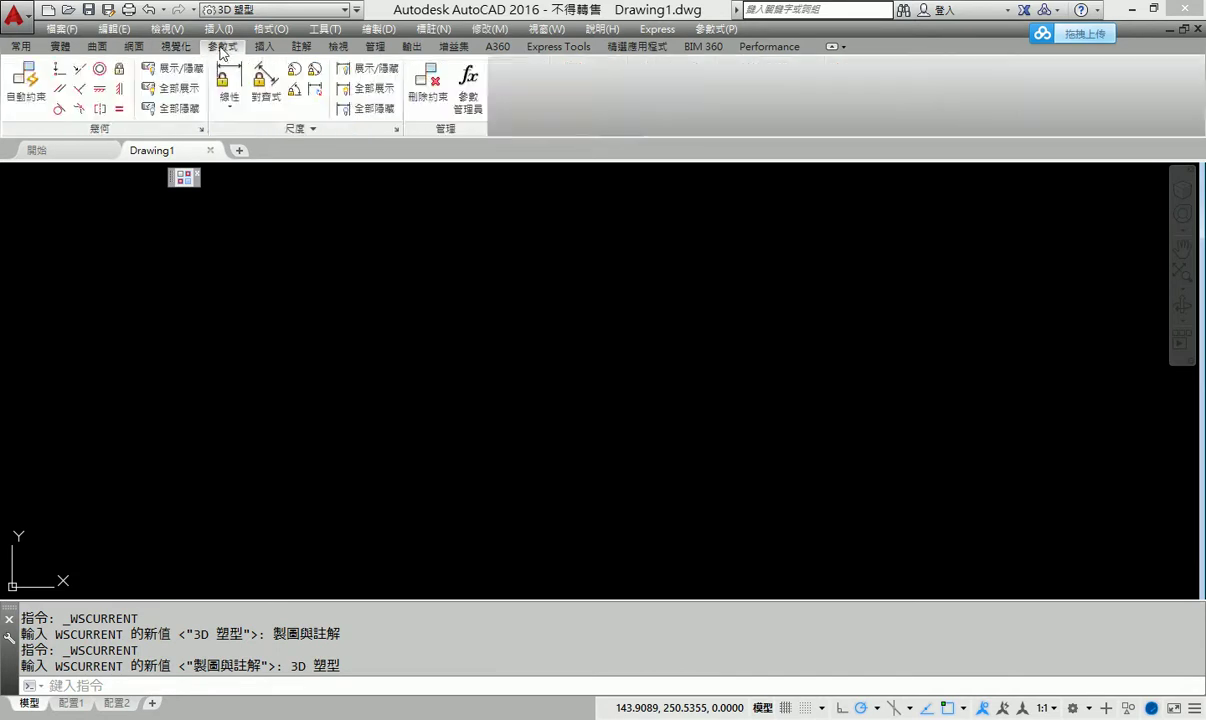
pyautogui.click(264, 46)
pyautogui.click(301, 46)
pyautogui.click(338, 46)
pyautogui.click(375, 46)
pyautogui.click(410, 46)
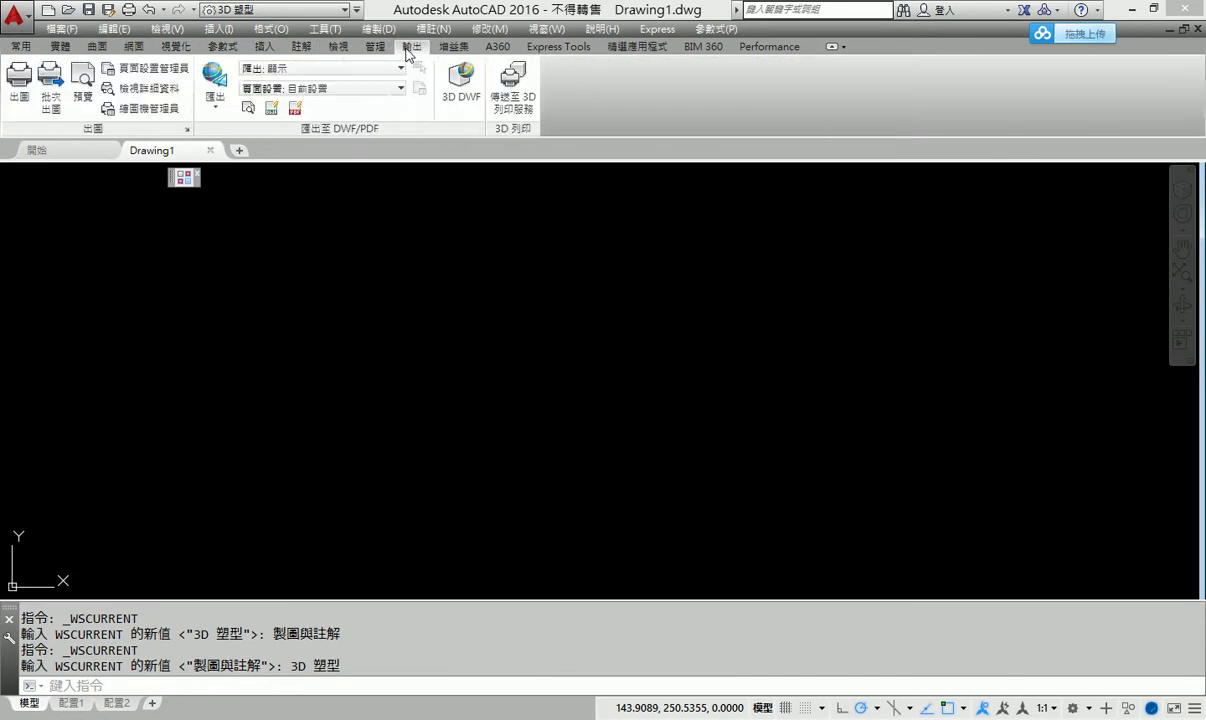
pyautogui.click(453, 46)
pyautogui.click(497, 46)
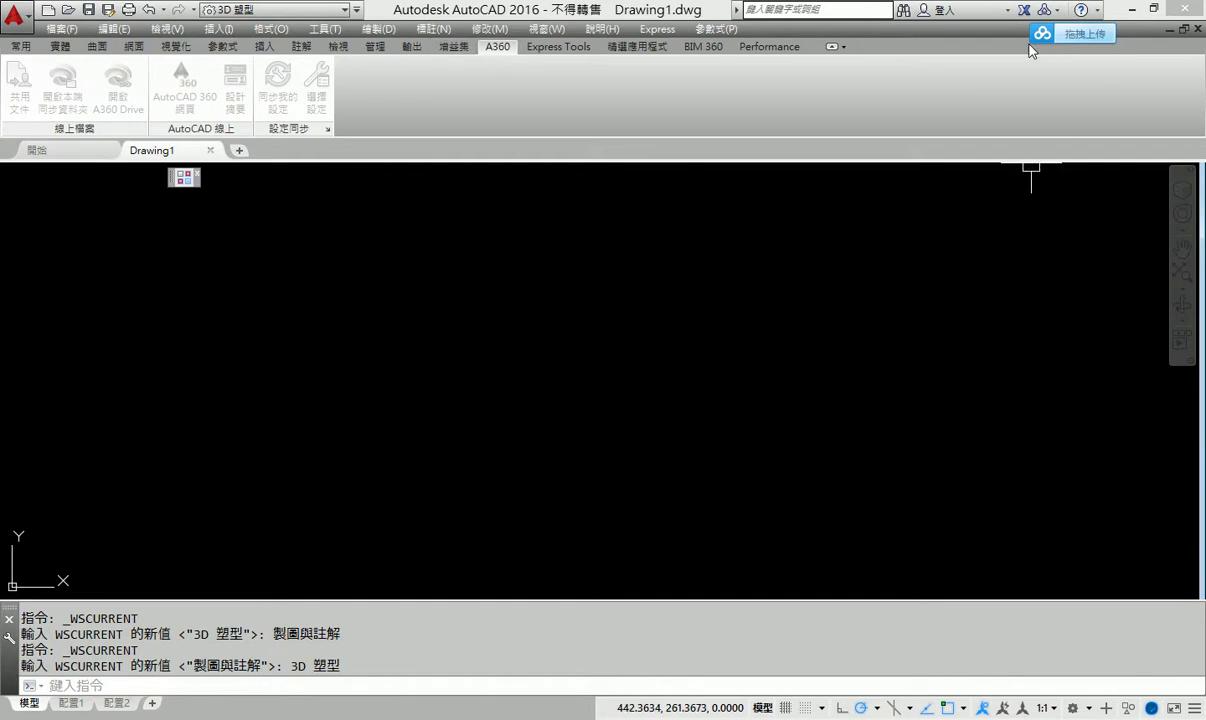
# Uncheck Performance, BIM 360, 精選應用程式, A360 and 增益集 in the ribbon's Show Tabs menu
pyautogui.rightClick(885, 53)
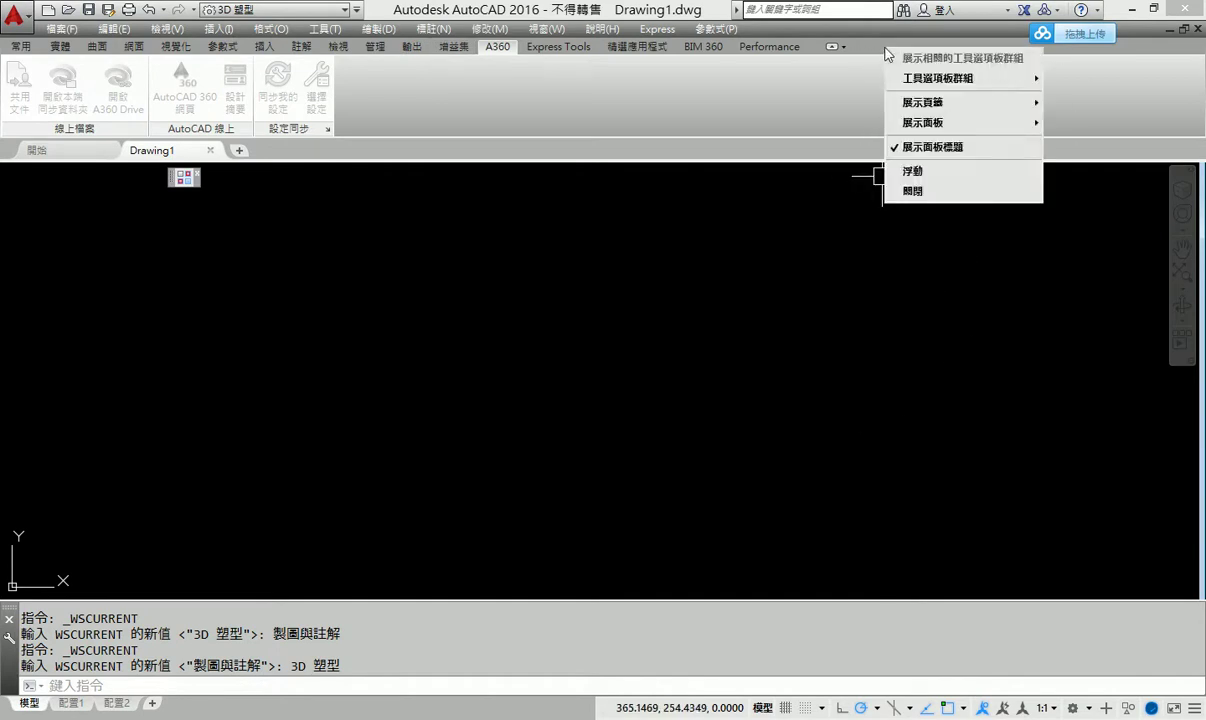
pyautogui.moveTo(940, 103)
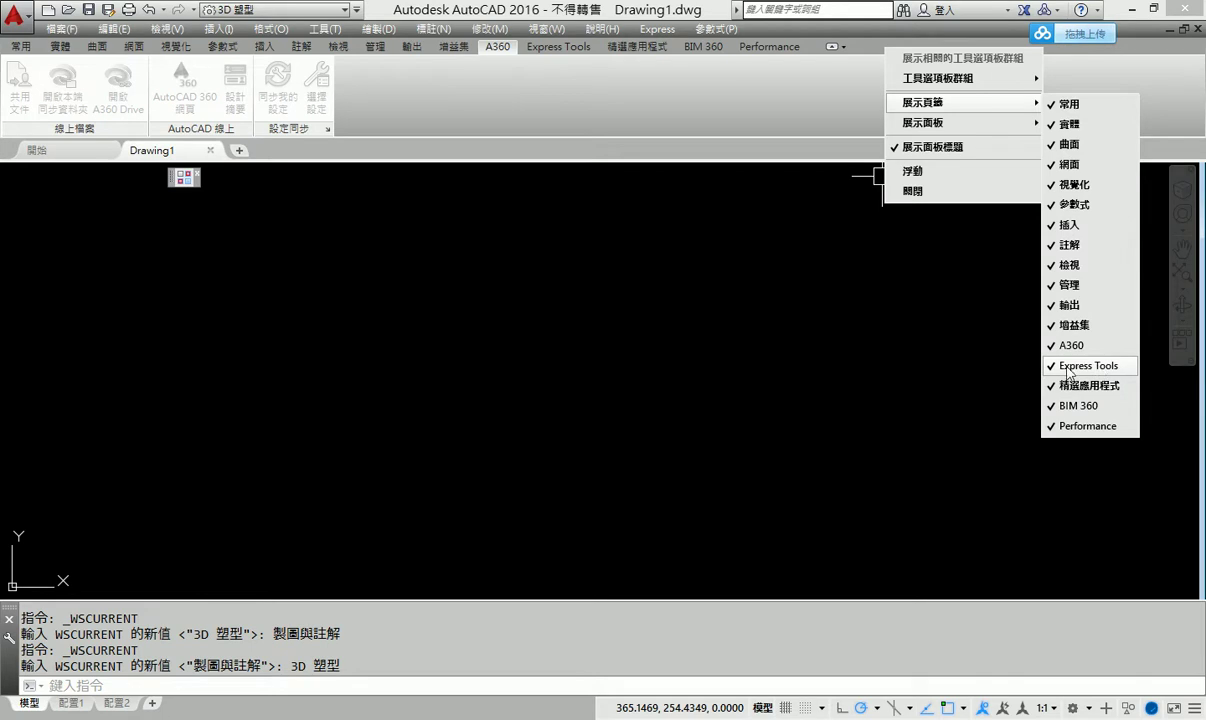
pyautogui.click(1053, 428)
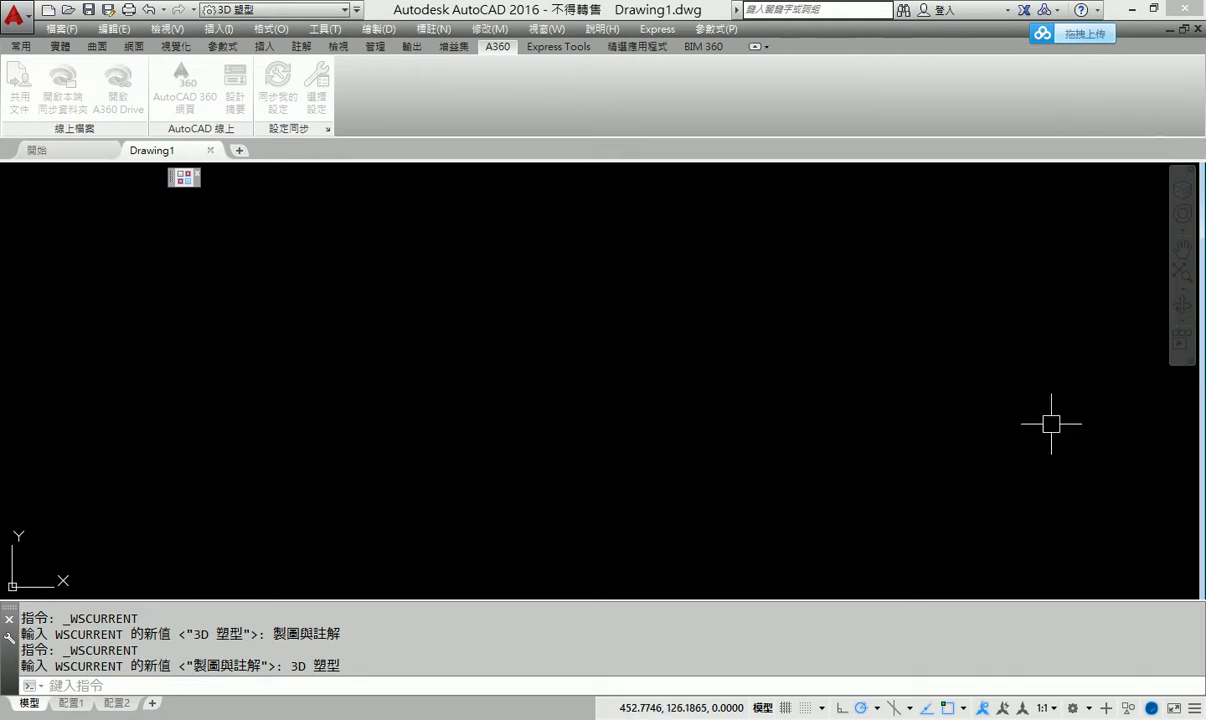
pyautogui.rightClick(827, 48)
pyautogui.moveTo(904, 97)
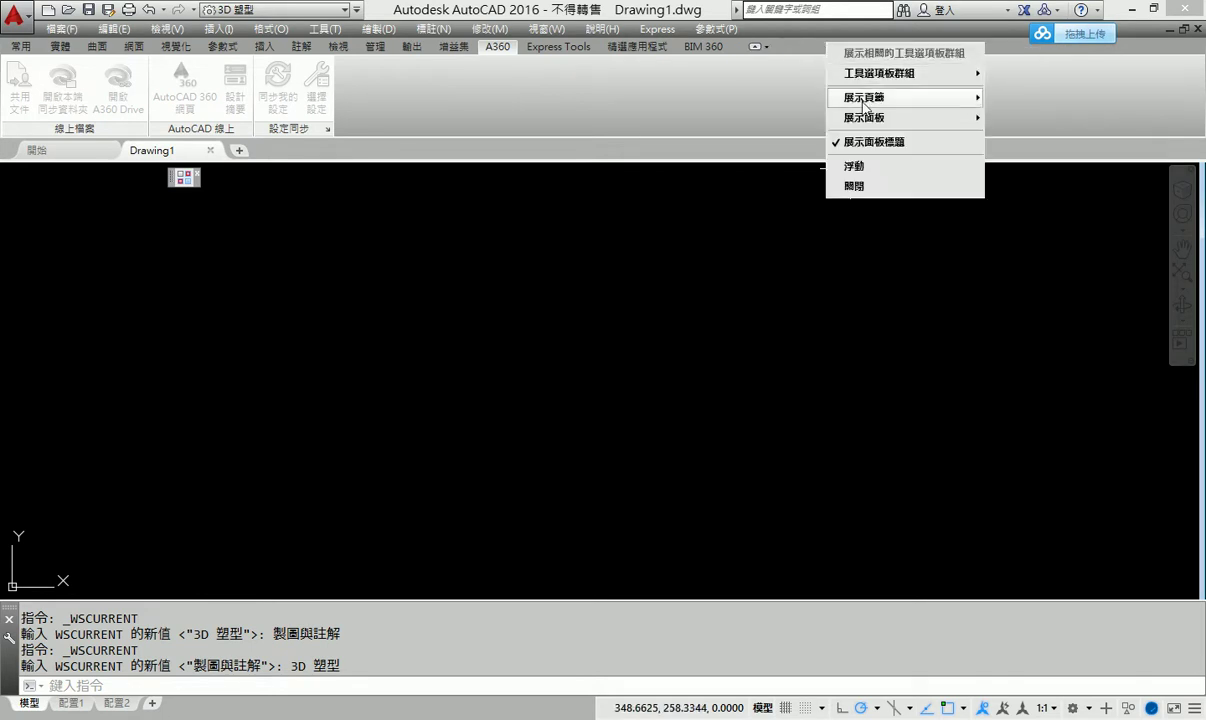
pyautogui.click(1006, 401)
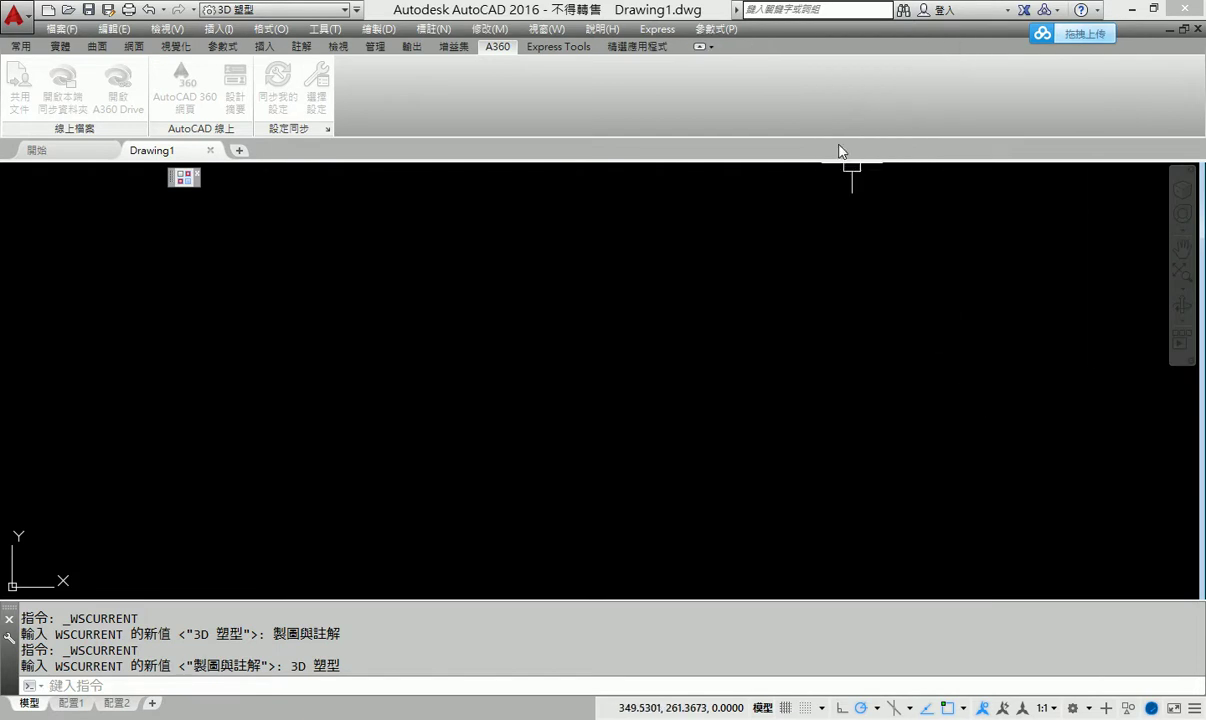
pyautogui.rightClick(800, 52)
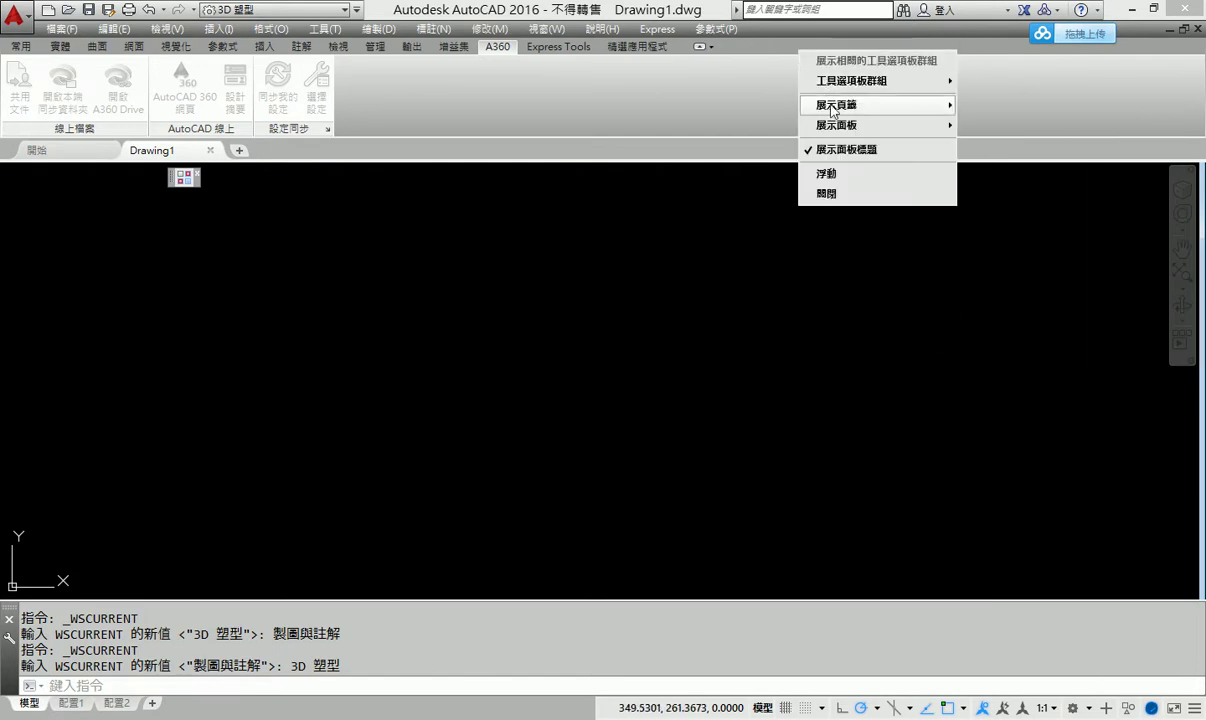
pyautogui.click(997, 390)
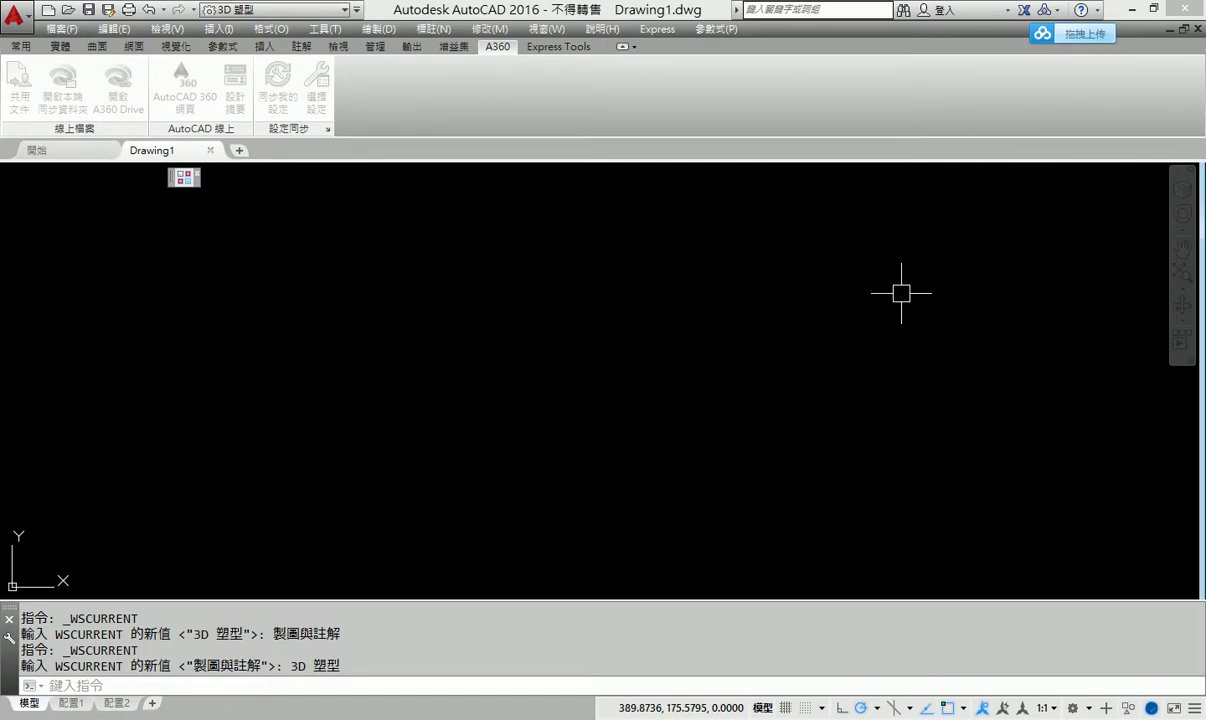
pyautogui.rightClick(762, 52)
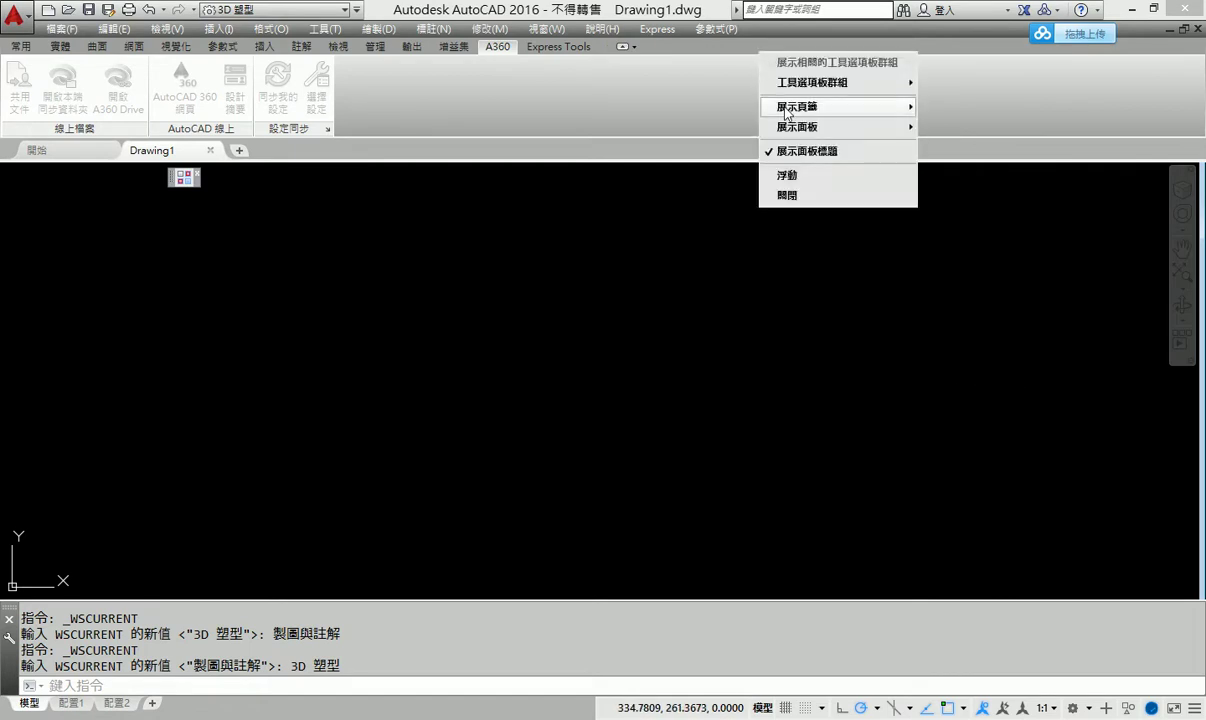
pyautogui.moveTo(838, 106)
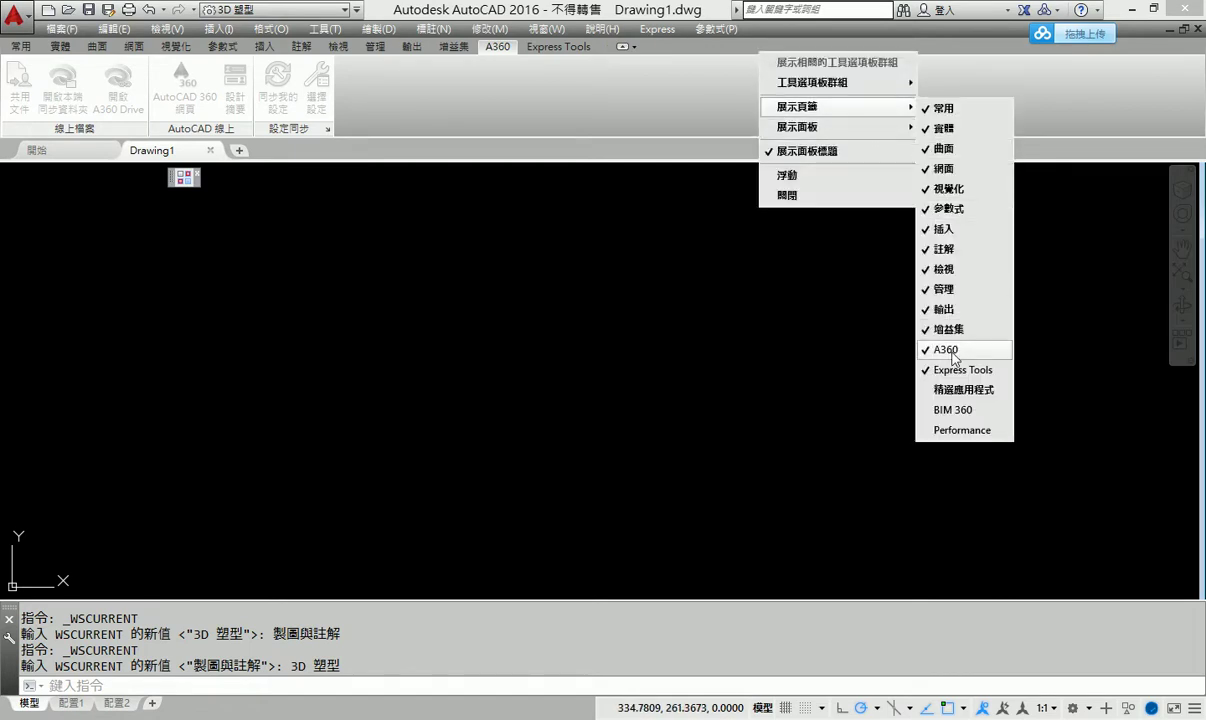
pyautogui.click(953, 352)
pyautogui.rightClick(711, 50)
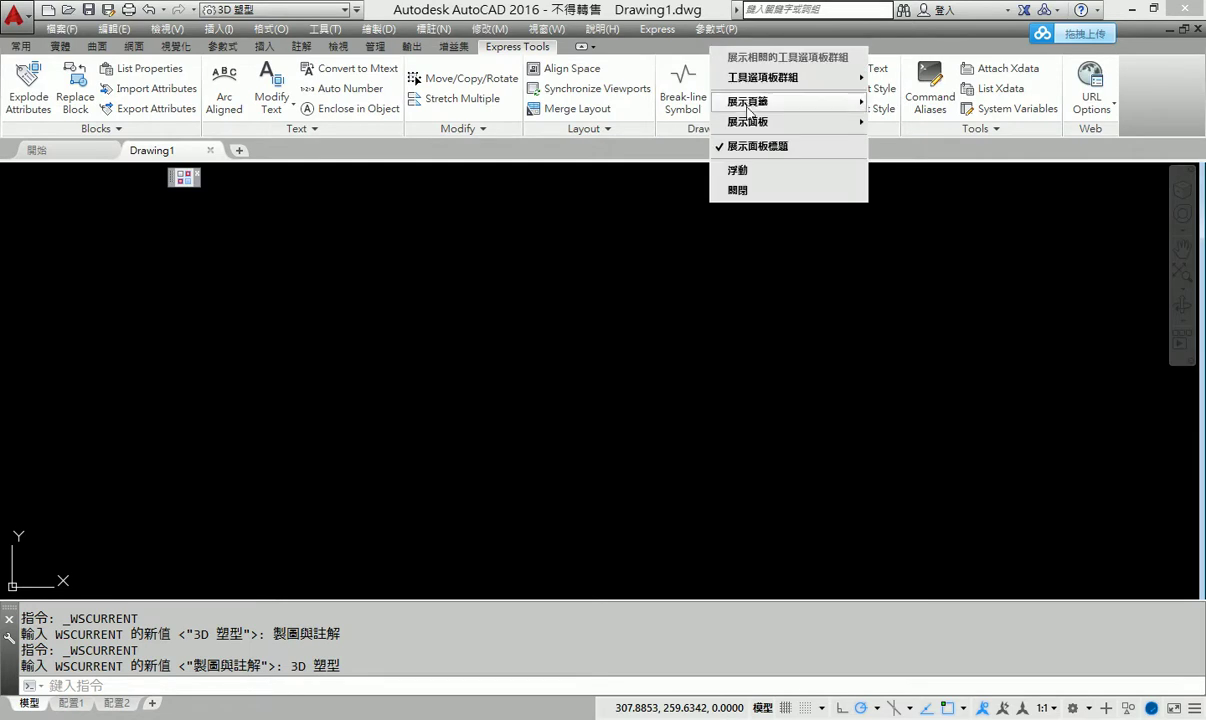
pyautogui.moveTo(794, 107)
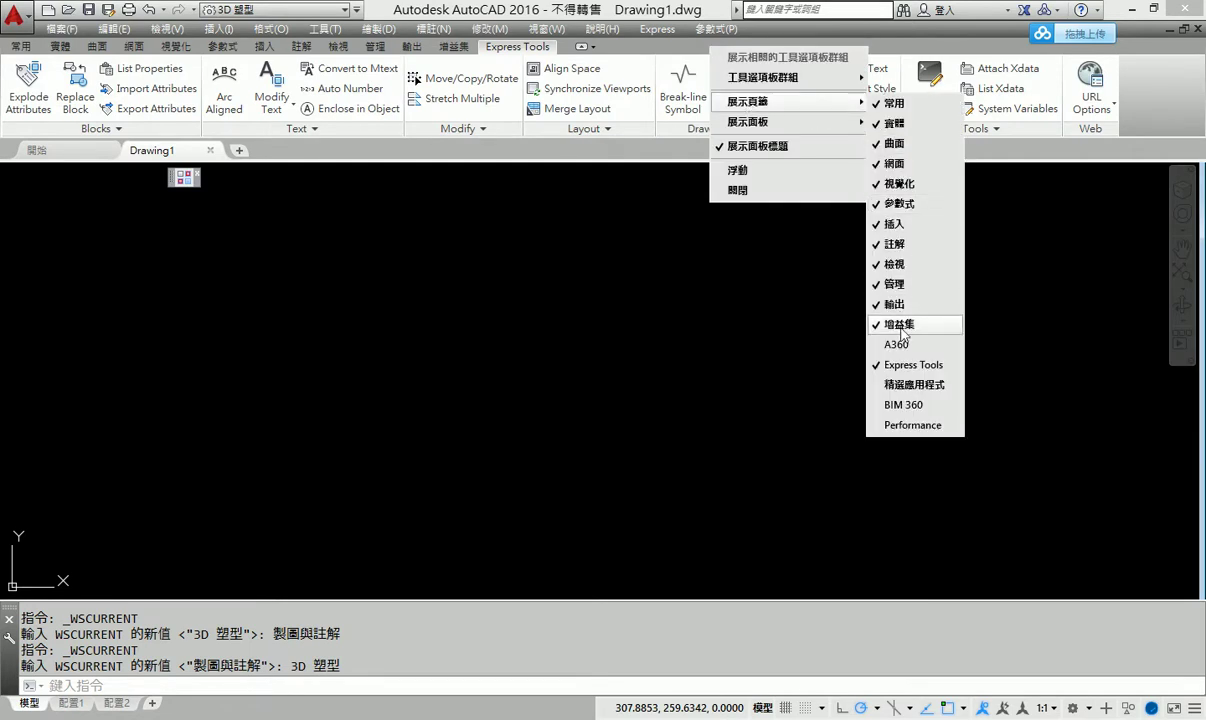
pyautogui.click(900, 324)
pyautogui.rightClick(685, 48)
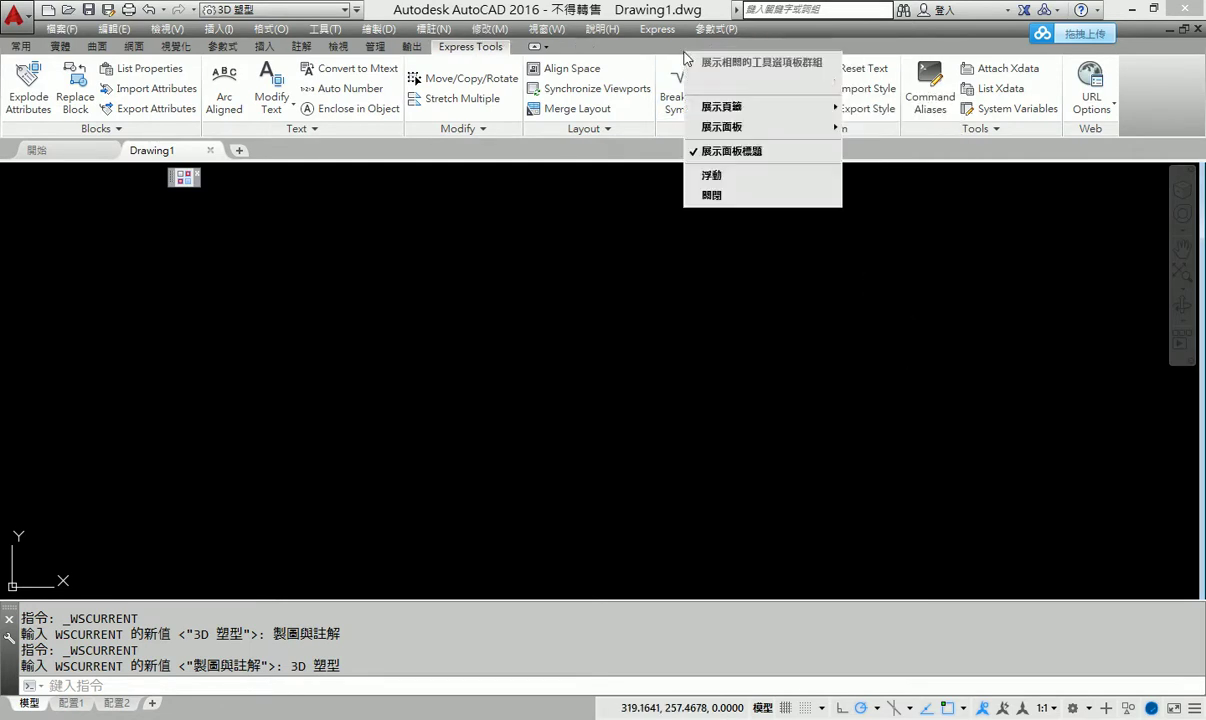
pyautogui.moveTo(748, 102)
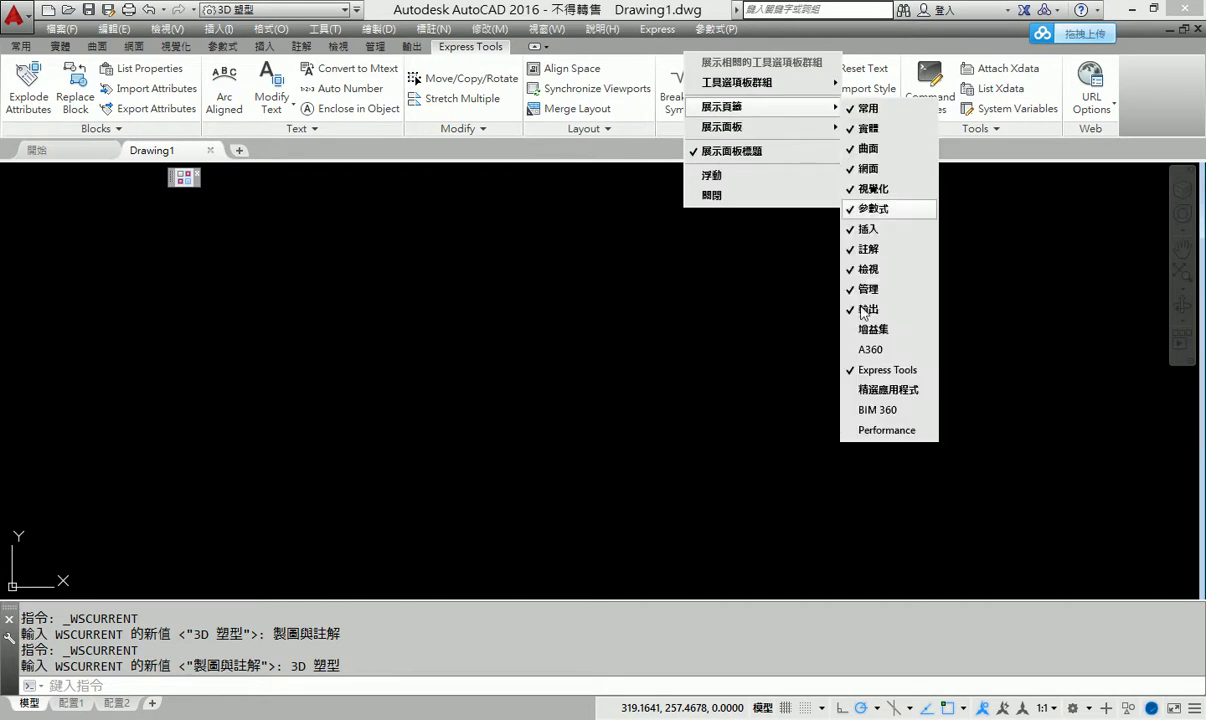
# Hide the 參數式 tab from the ribbon as well
pyautogui.click(762, 337)
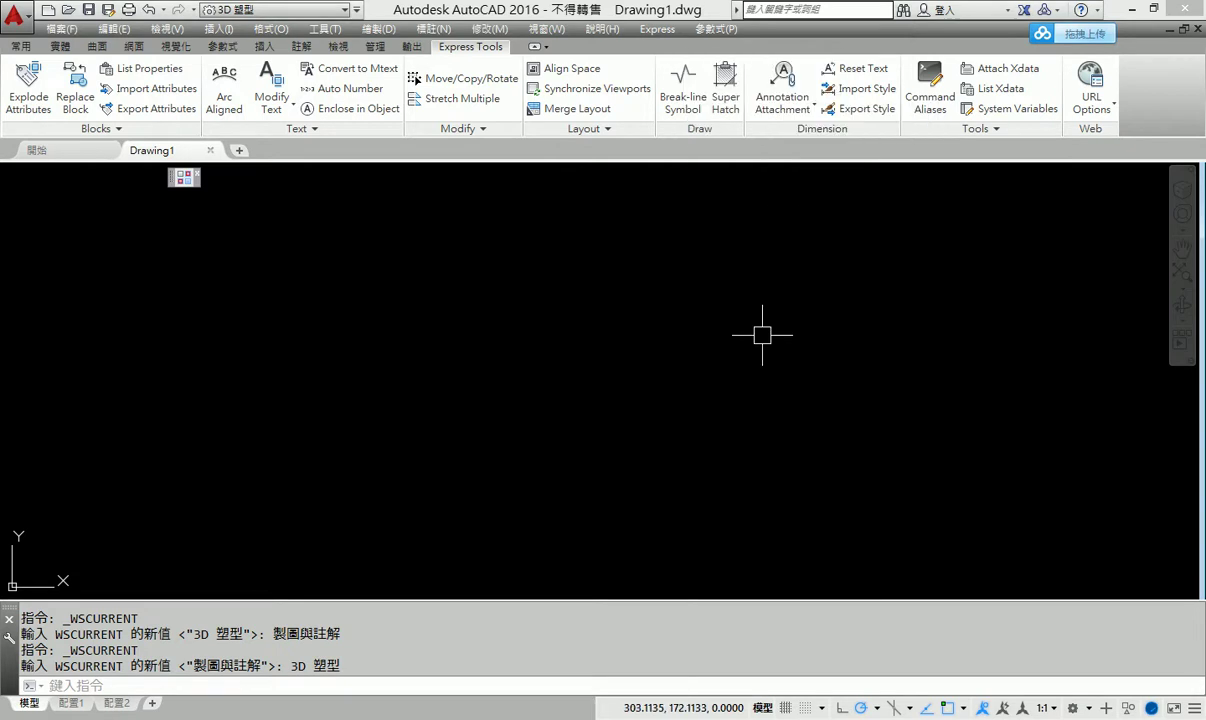
pyautogui.rightClick(616, 57)
pyautogui.moveTo(690, 104)
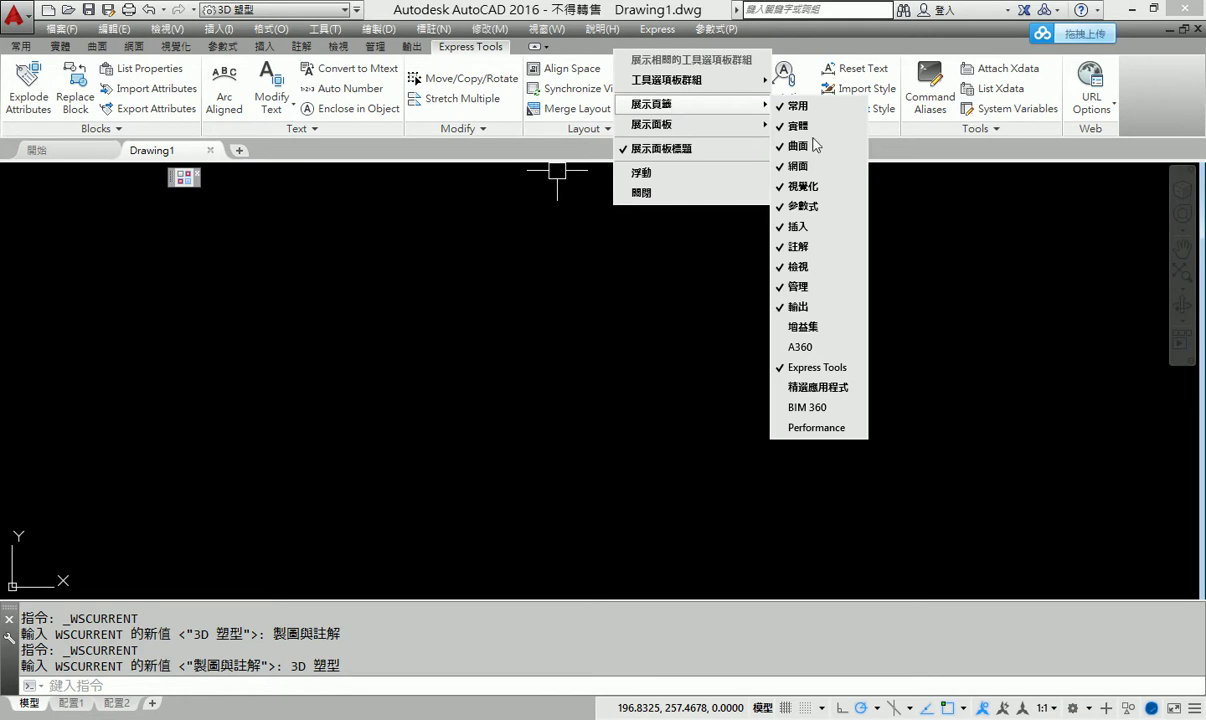
pyautogui.click(820, 207)
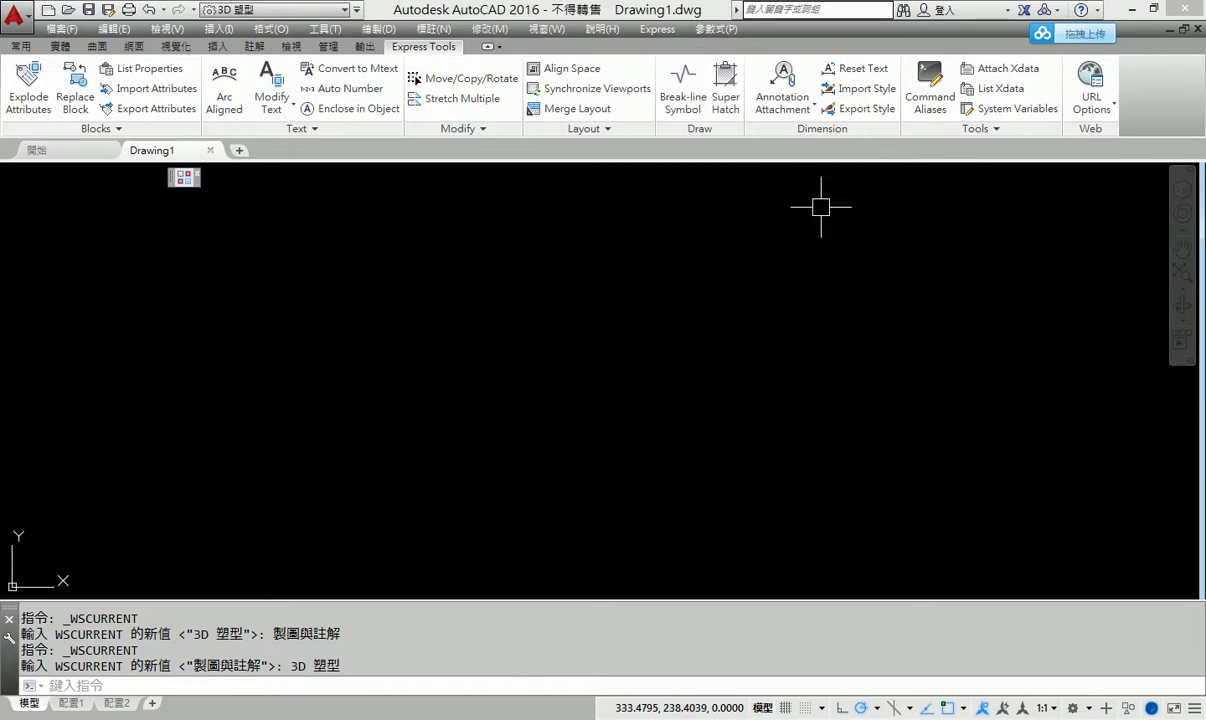
pyautogui.rightClick(660, 58)
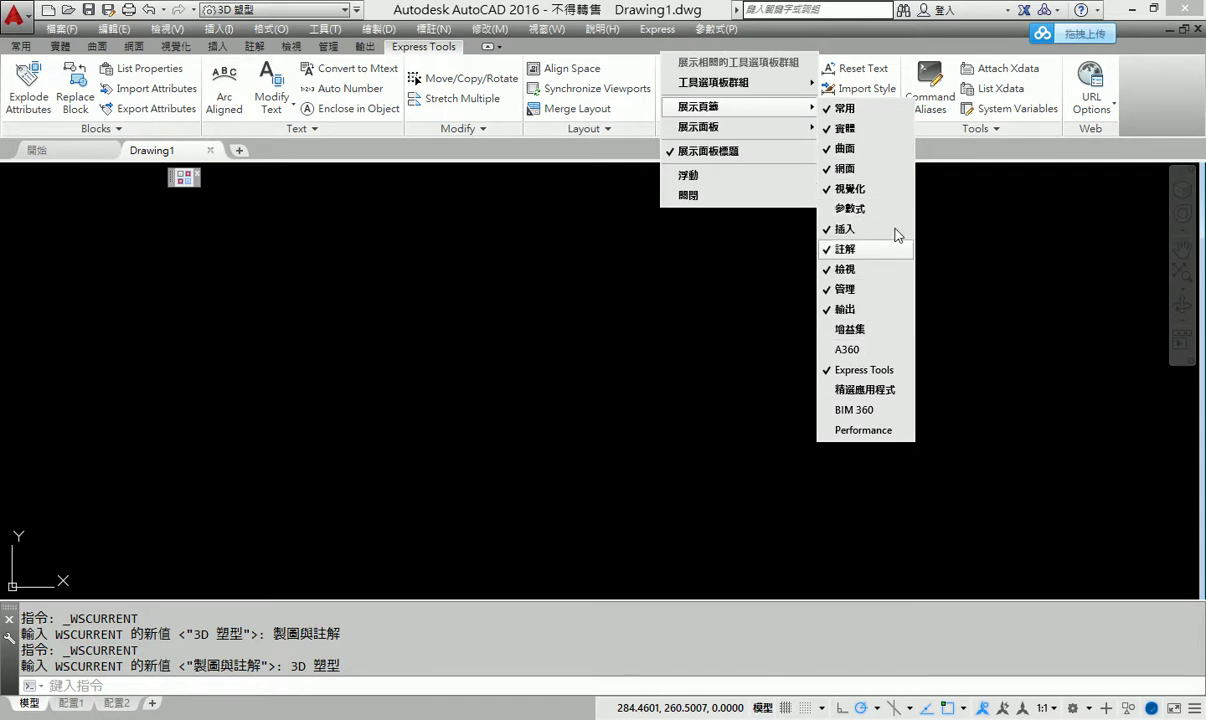
pyautogui.click(640, 314)
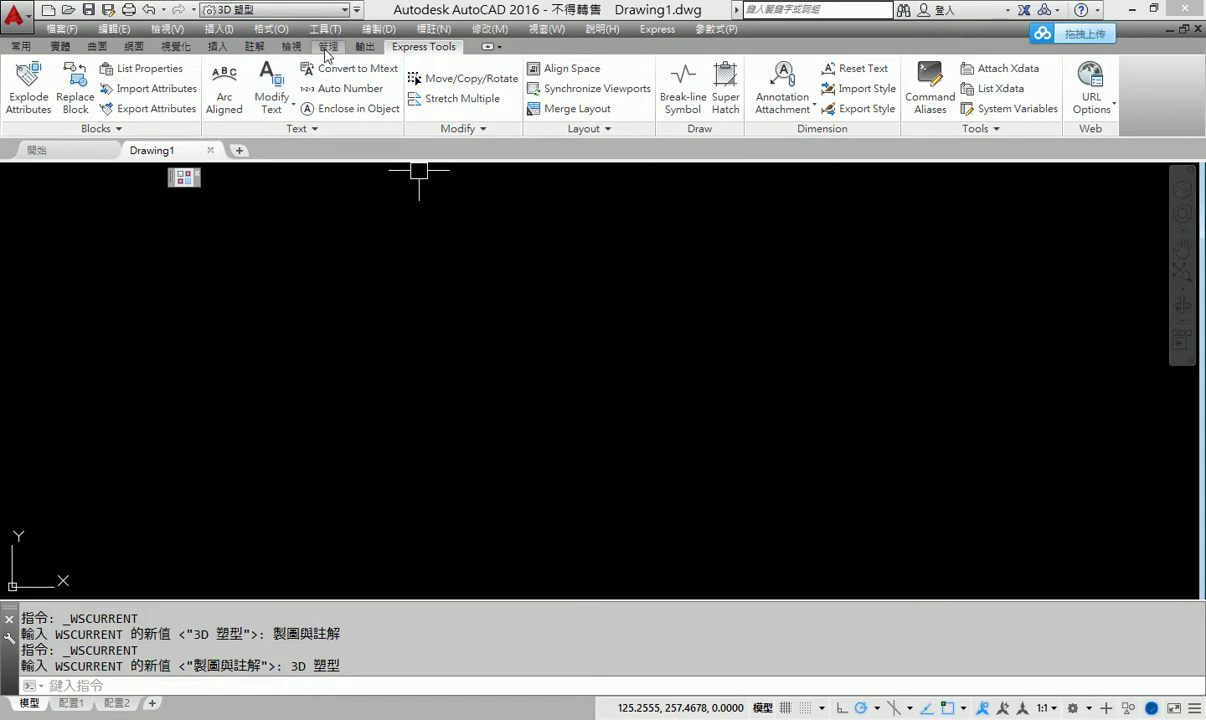
# Browse the remaining ribbon tabs, including visualization, surface and solid, ending on Home
pyautogui.click(326, 48)
pyautogui.click(254, 47)
pyautogui.click(217, 47)
pyautogui.click(172, 47)
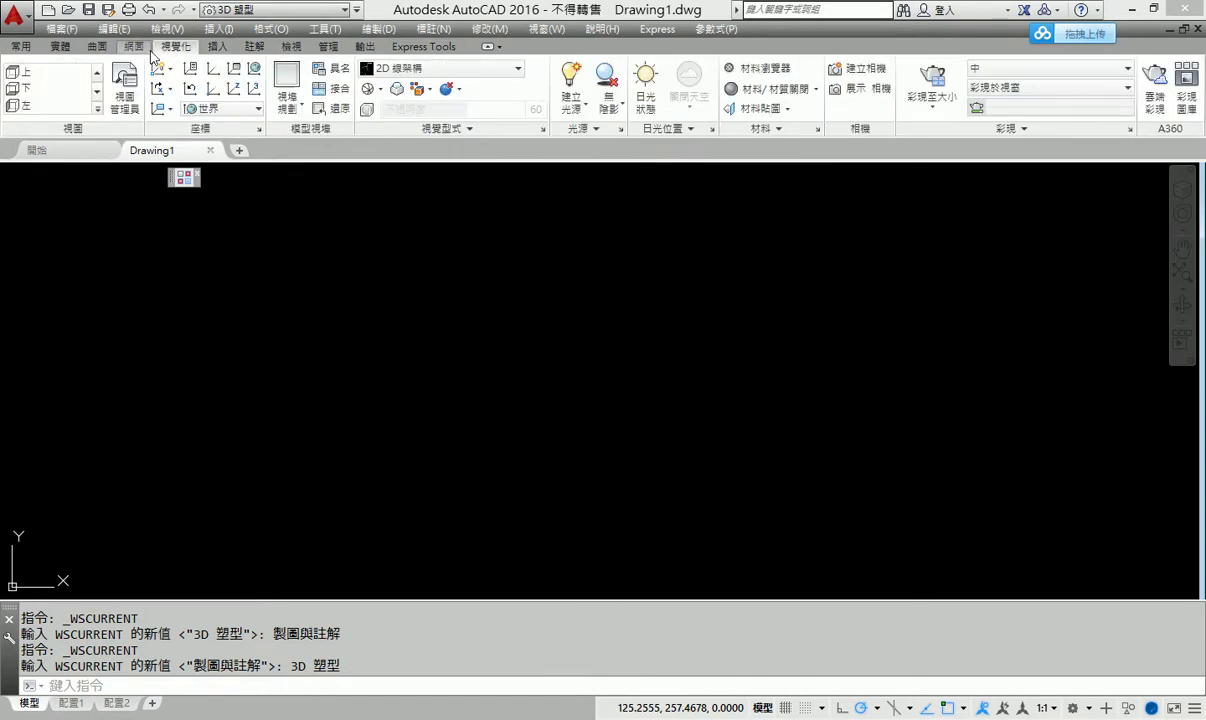
pyautogui.click(96, 47)
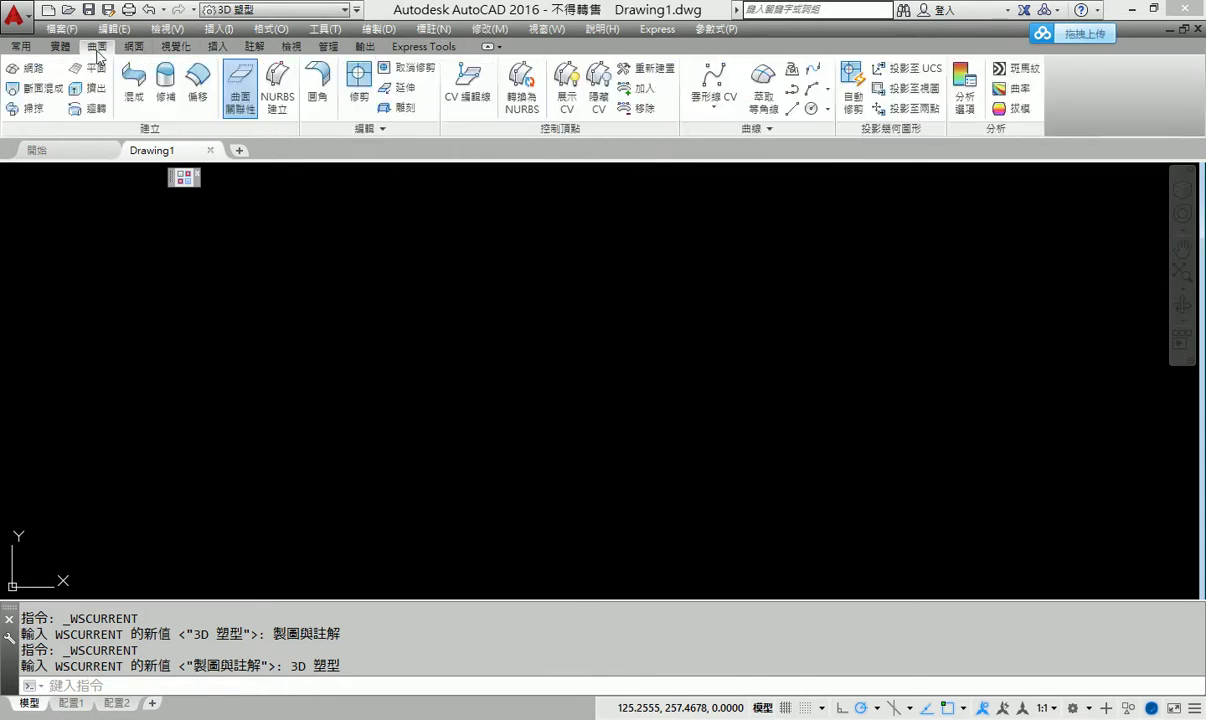
pyautogui.click(60, 47)
pyautogui.click(20, 47)
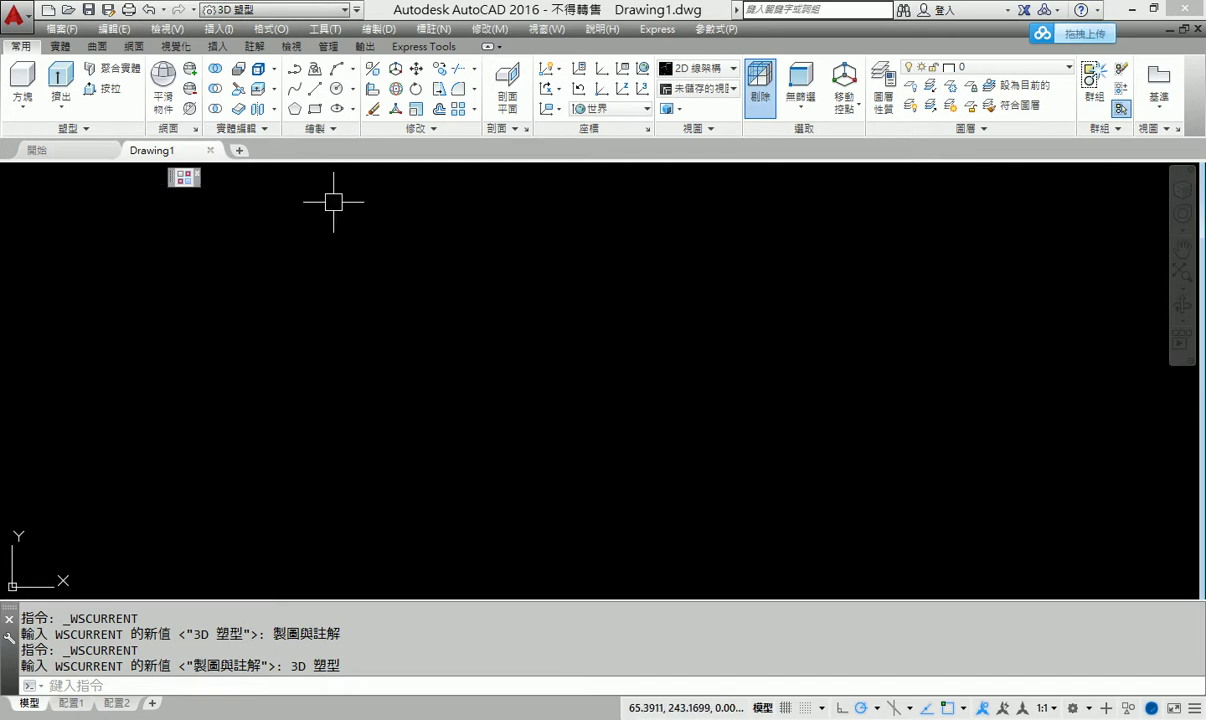
# Use Save Current As in the workspace list to save the workspace as 3D早上班
pyautogui.click(283, 14)
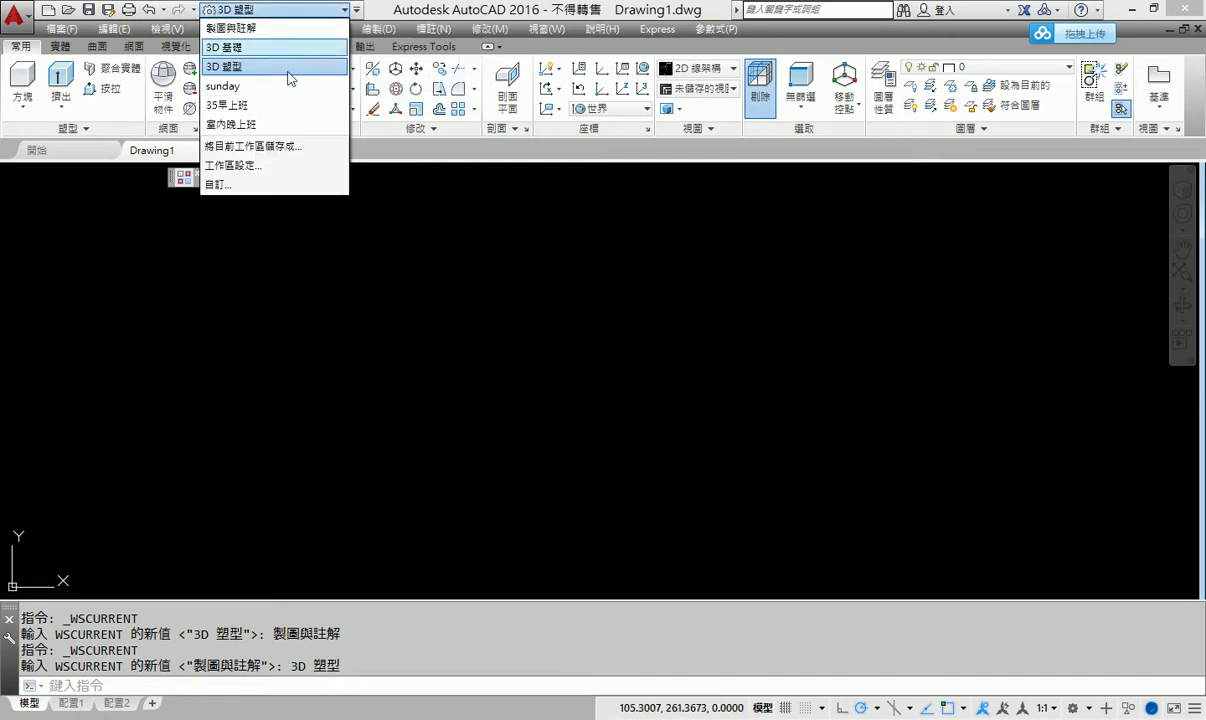
pyautogui.click(289, 147)
pyautogui.write('3D早上班')
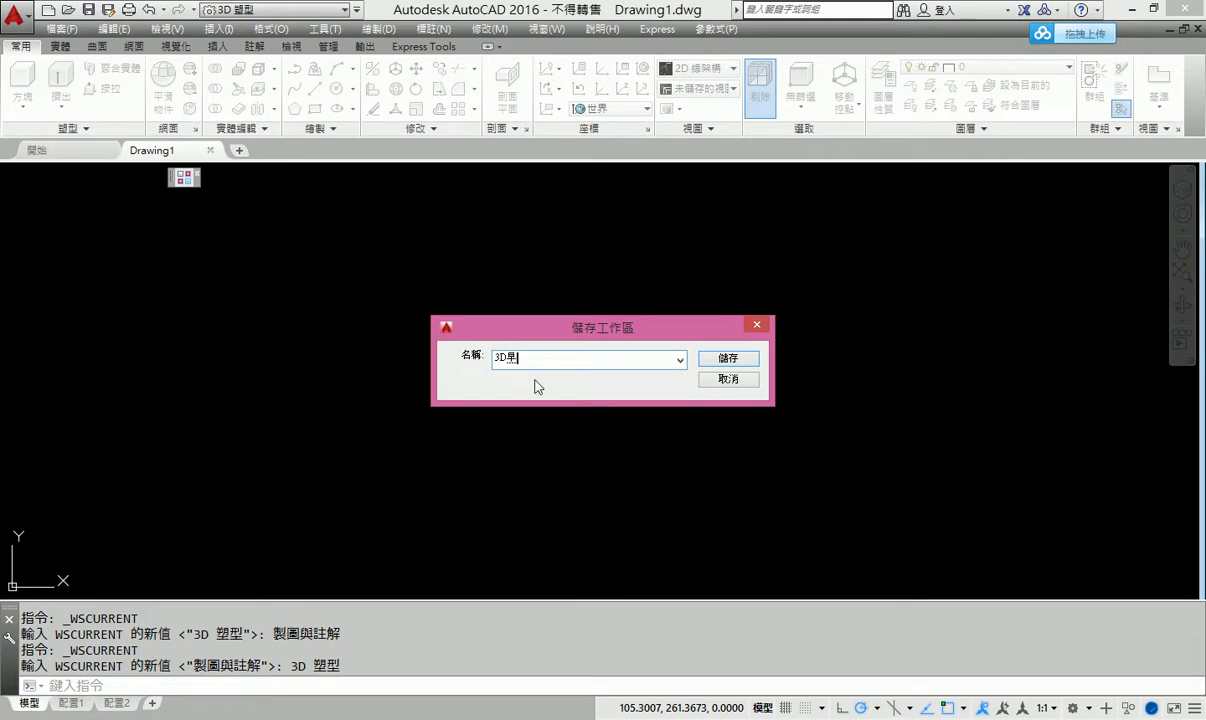
pyautogui.click(729, 359)
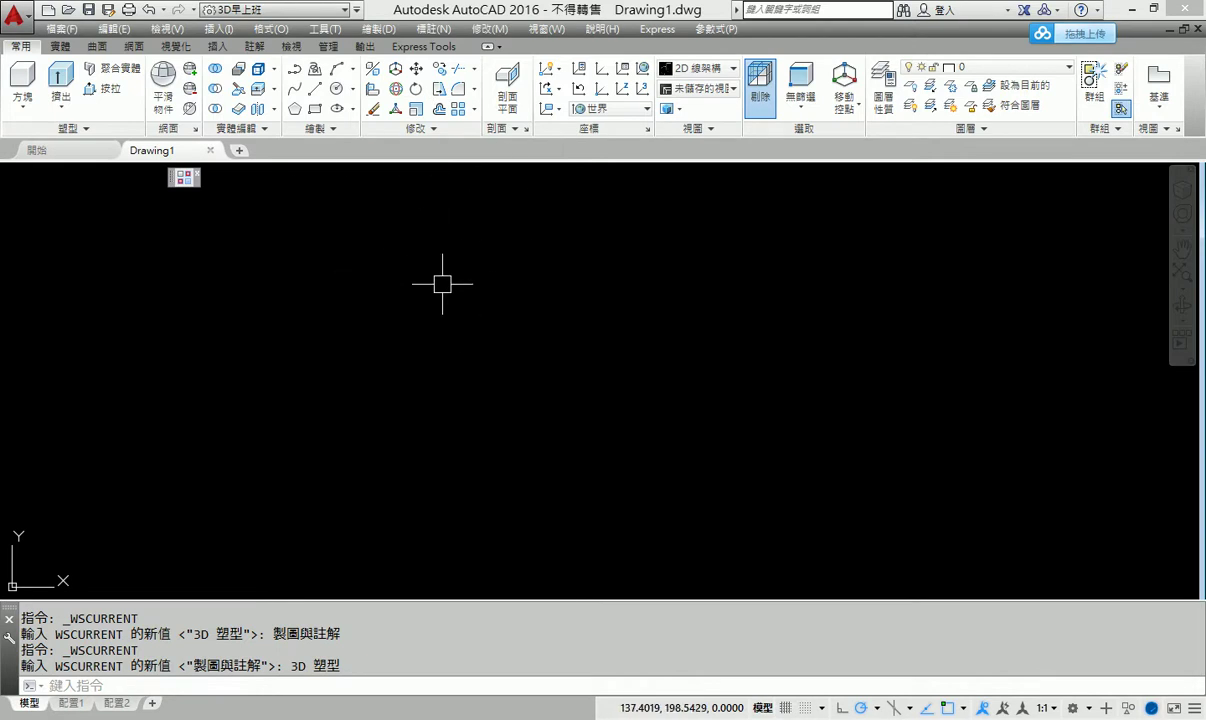
# Choose Customize... from the workspace list to open the CUI editor
pyautogui.click(299, 12)
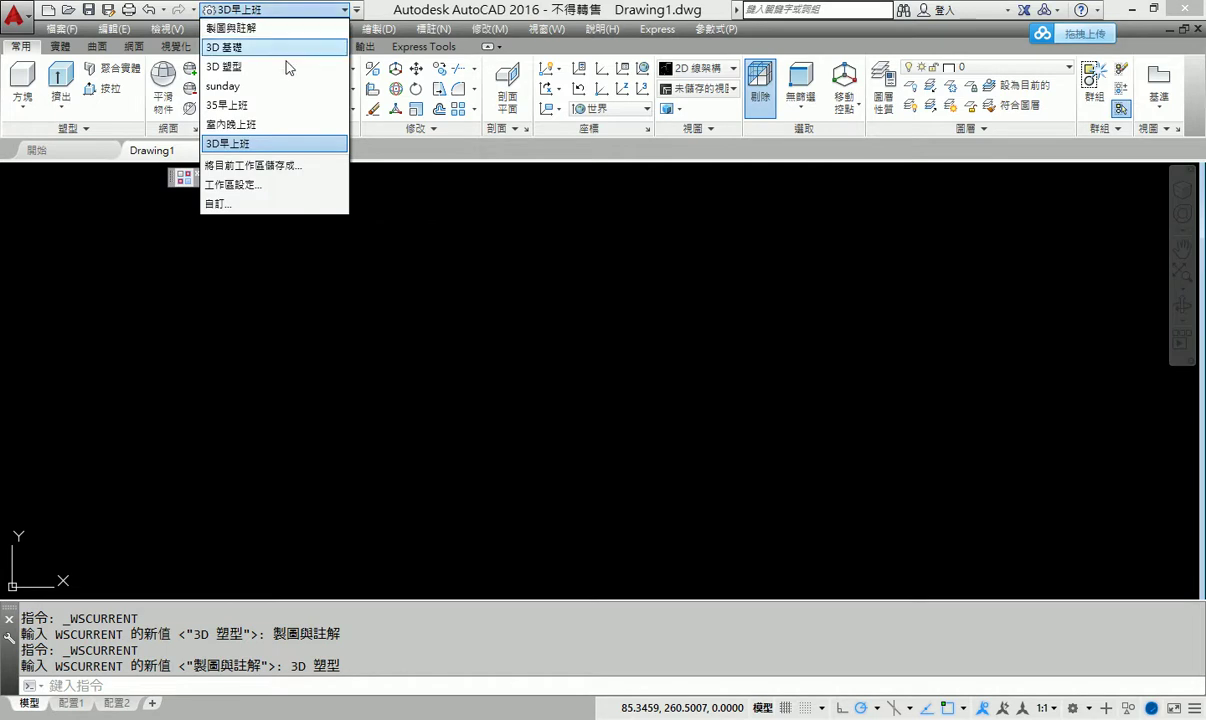
pyautogui.click(242, 205)
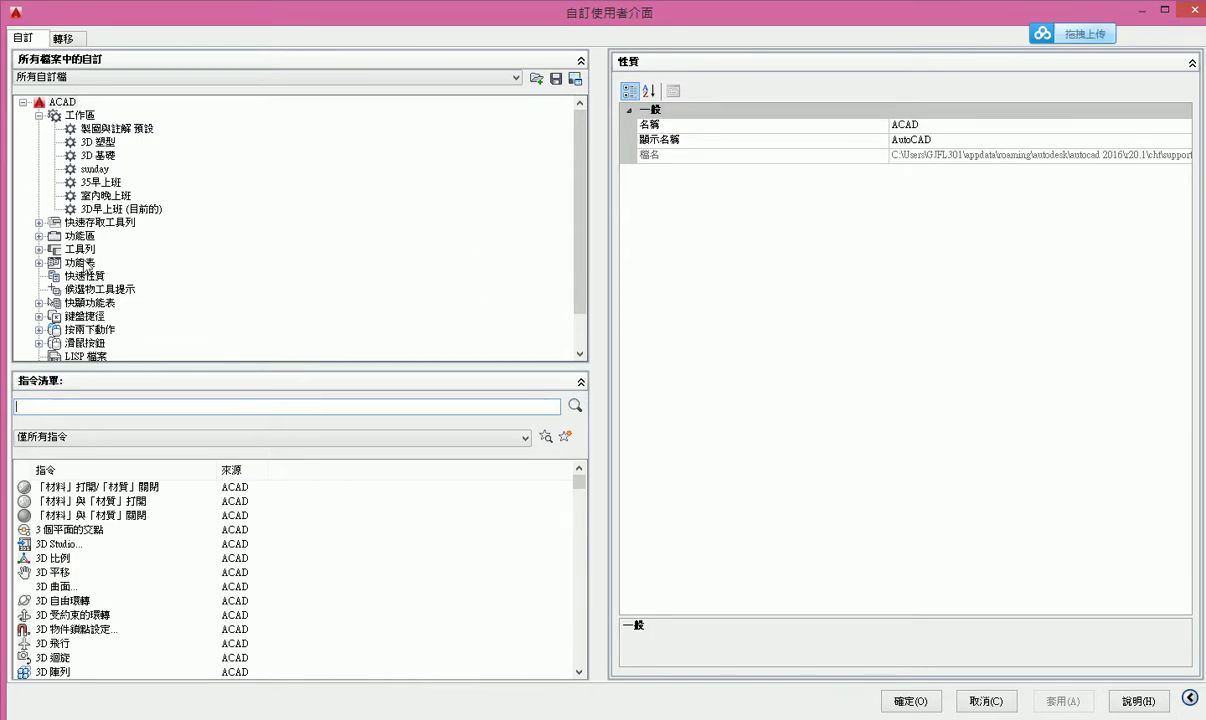
# Create a new toolbar under Toolbars, keeping the default name 工具列2
pyautogui.click(80, 249)
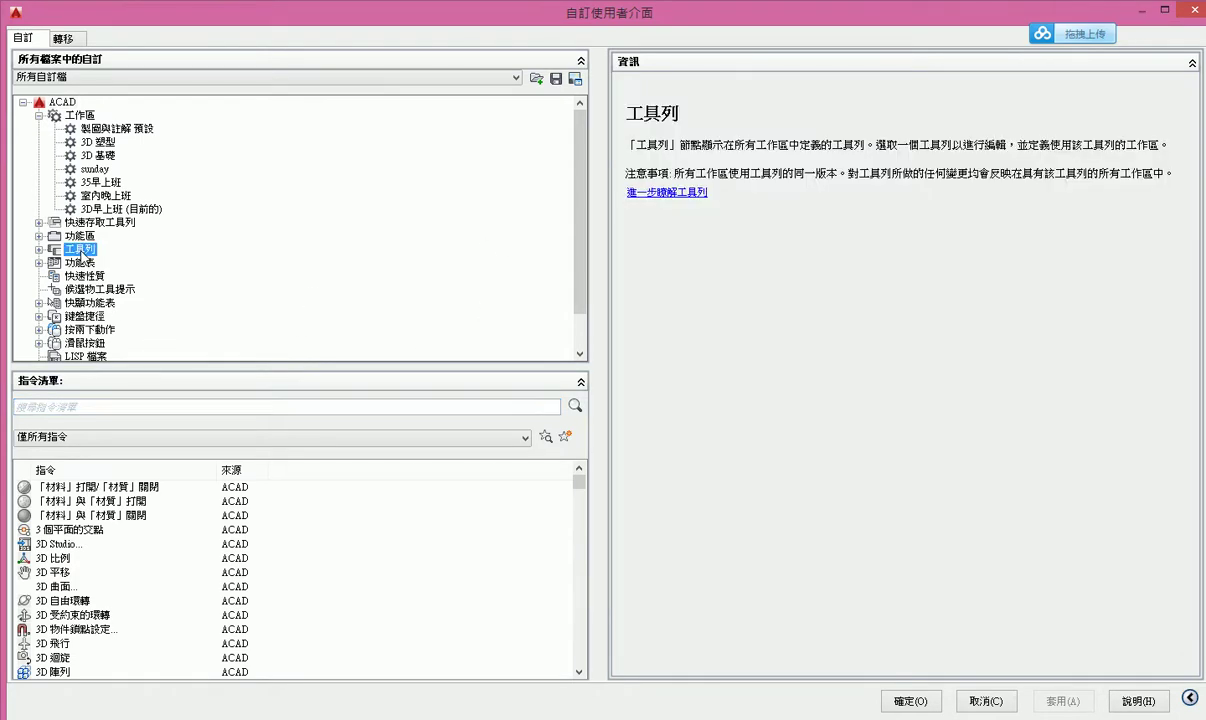
pyautogui.rightClick(80, 253)
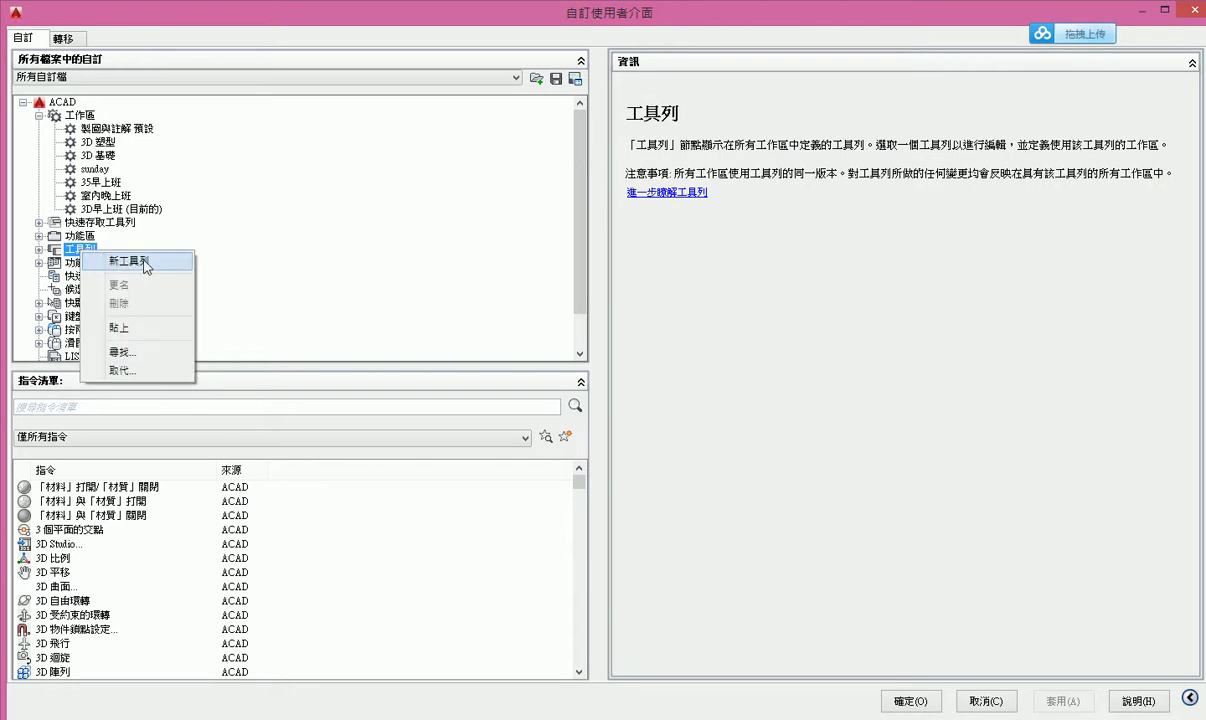
pyautogui.click(128, 261)
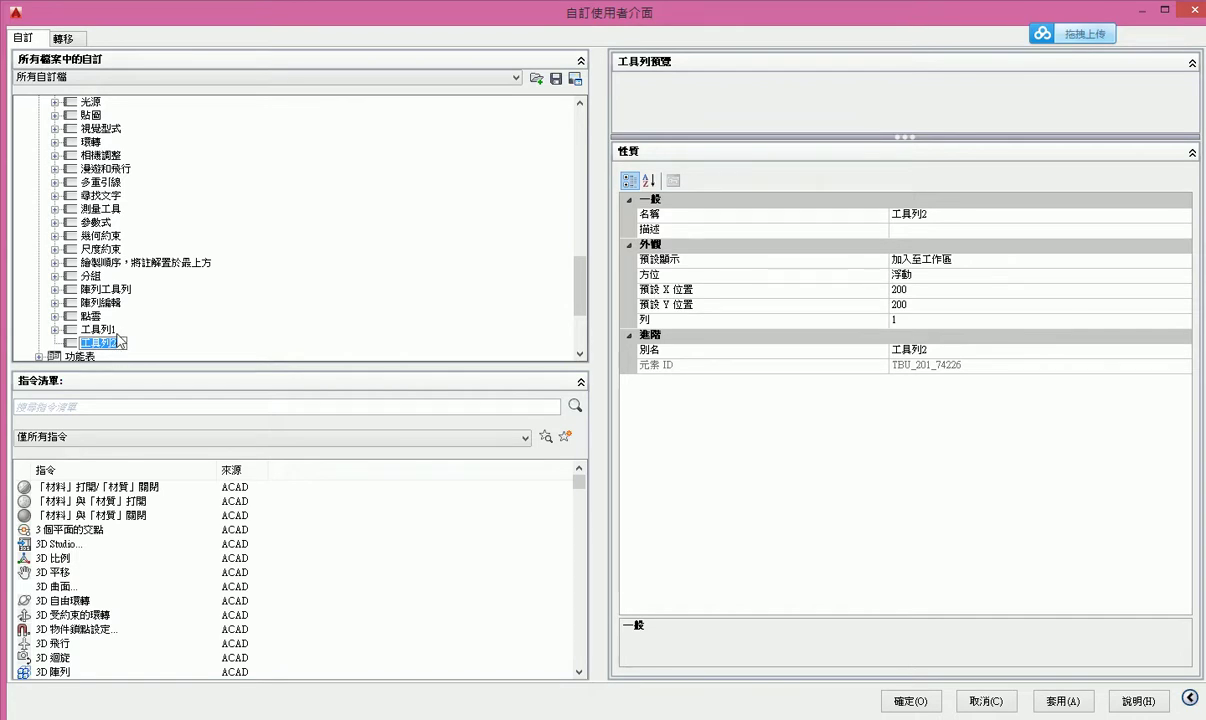
pyautogui.press('Return')
pyautogui.click(55, 196)
pyautogui.click(55, 196)
# Set the Command List filter from All Commands Only to 修改 (Modify)
pyautogui.click(56, 209)
pyautogui.click(56, 209)
pyautogui.click(130, 441)
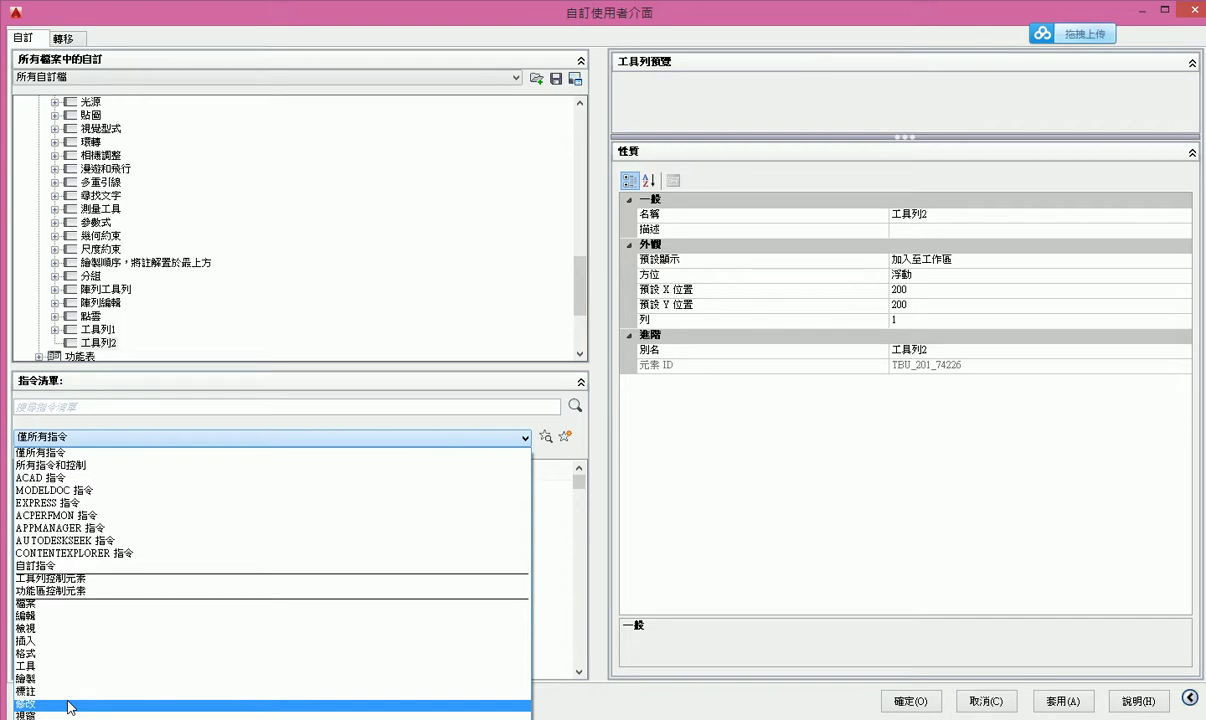
pyautogui.click(70, 707)
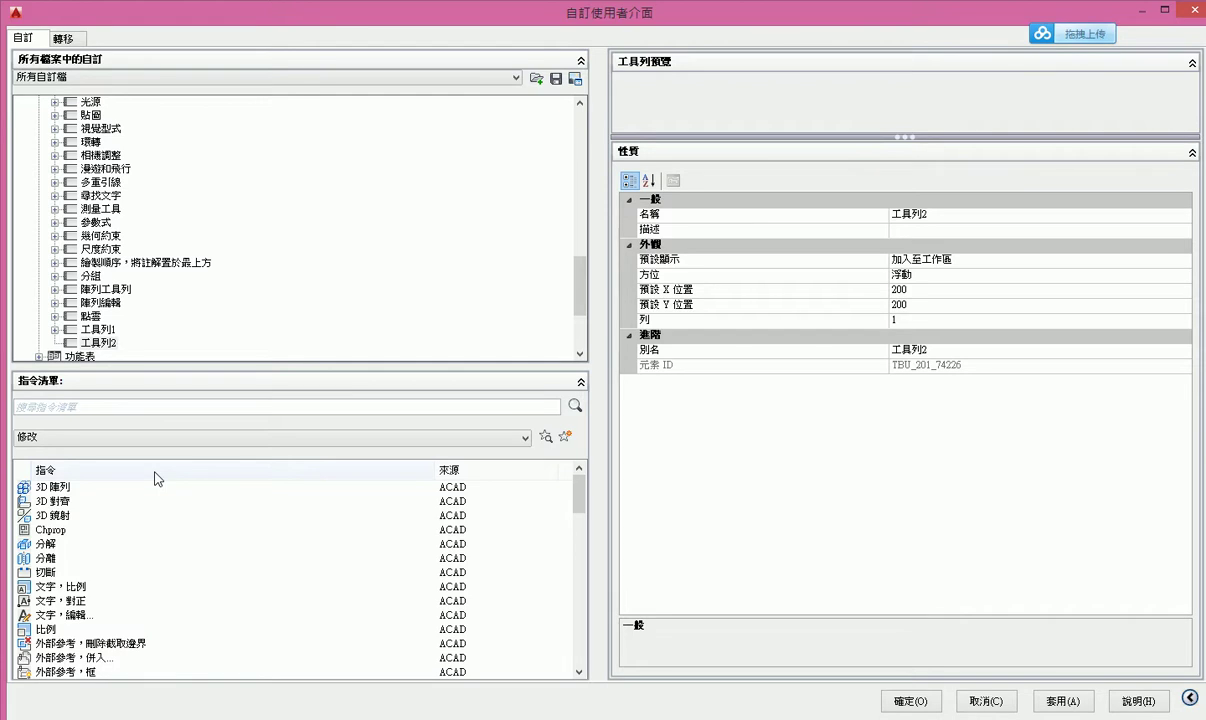
pyautogui.scroll(-2, 155, 479)
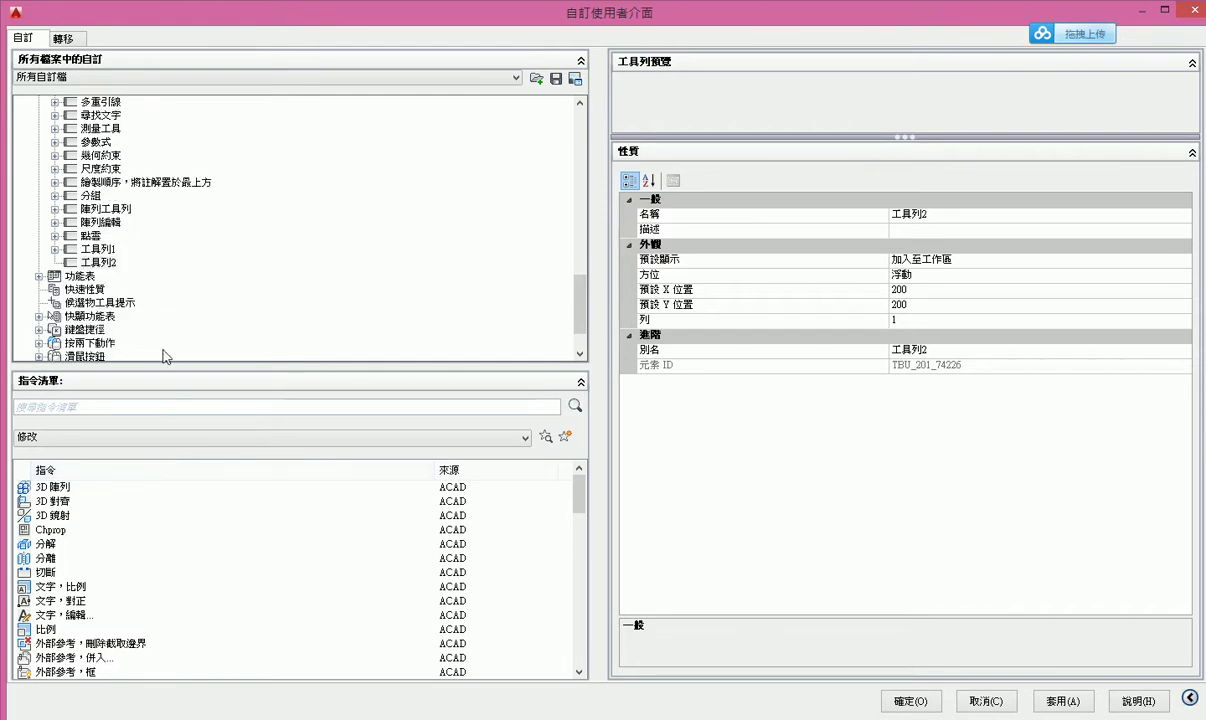
# Drag 3D 陣列, 3D 對齊 and 3D 鏡射 onto 工具列2
pyautogui.click(70, 488)
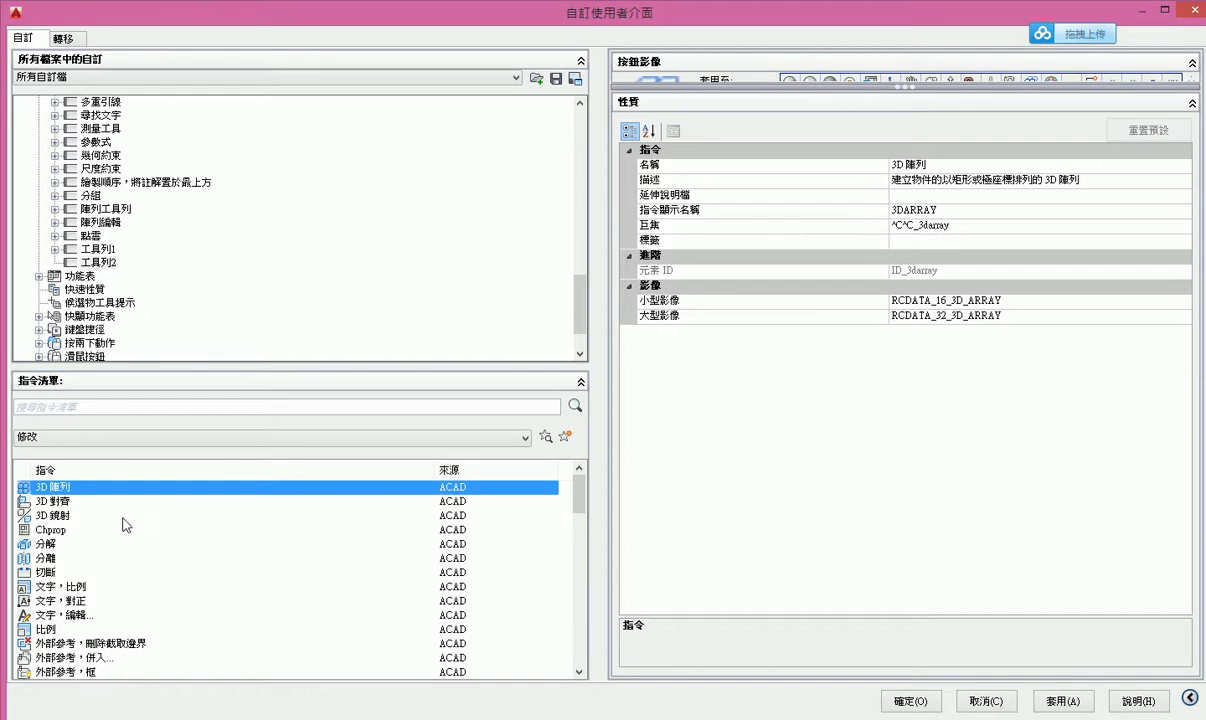
pyautogui.moveTo(83, 497)
pyautogui.mouseDown()
pyautogui.moveTo(137, 222)
pyautogui.moveTo(121, 213)
pyautogui.mouseUp()
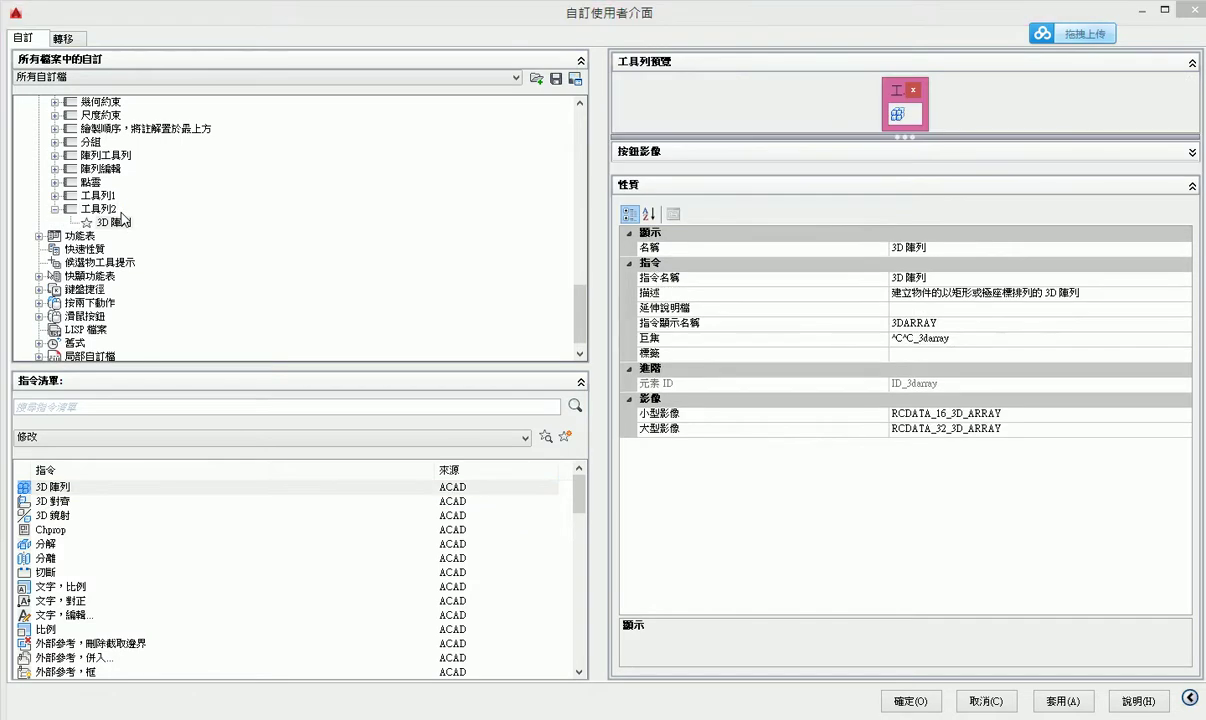
pyautogui.click(71, 506)
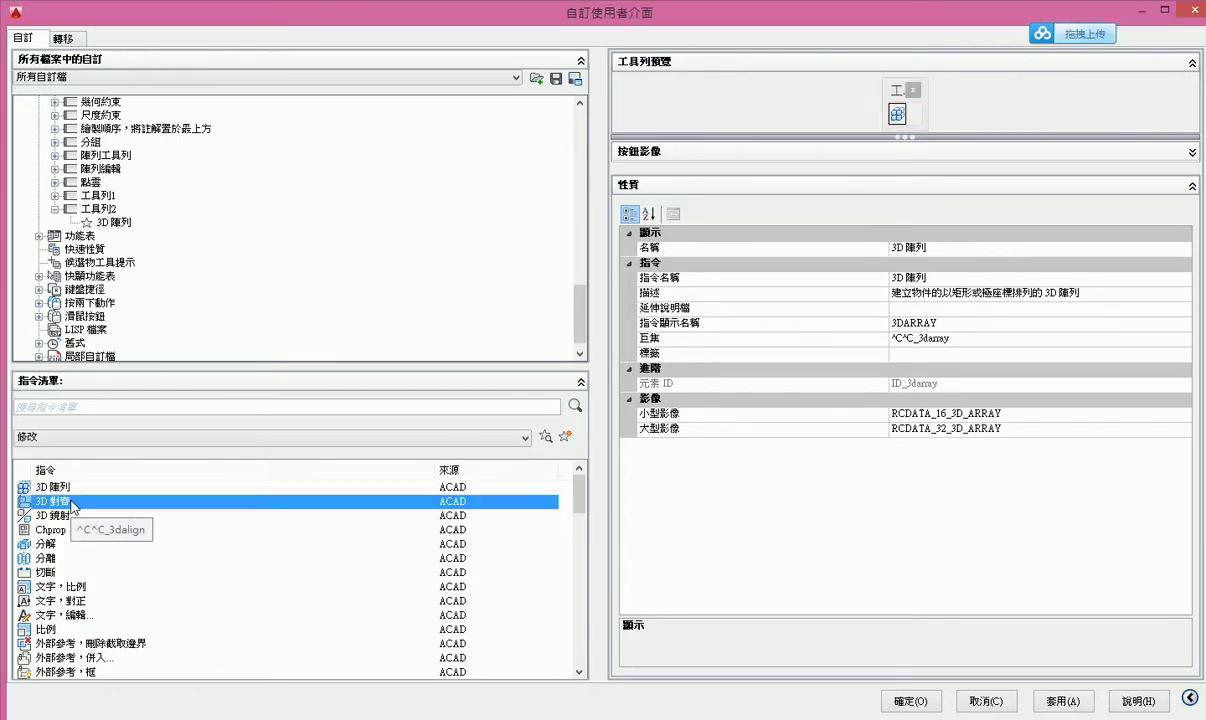
pyautogui.moveTo(71, 506)
pyautogui.mouseDown()
pyautogui.moveTo(137, 215)
pyautogui.moveTo(127, 201)
pyautogui.mouseUp()
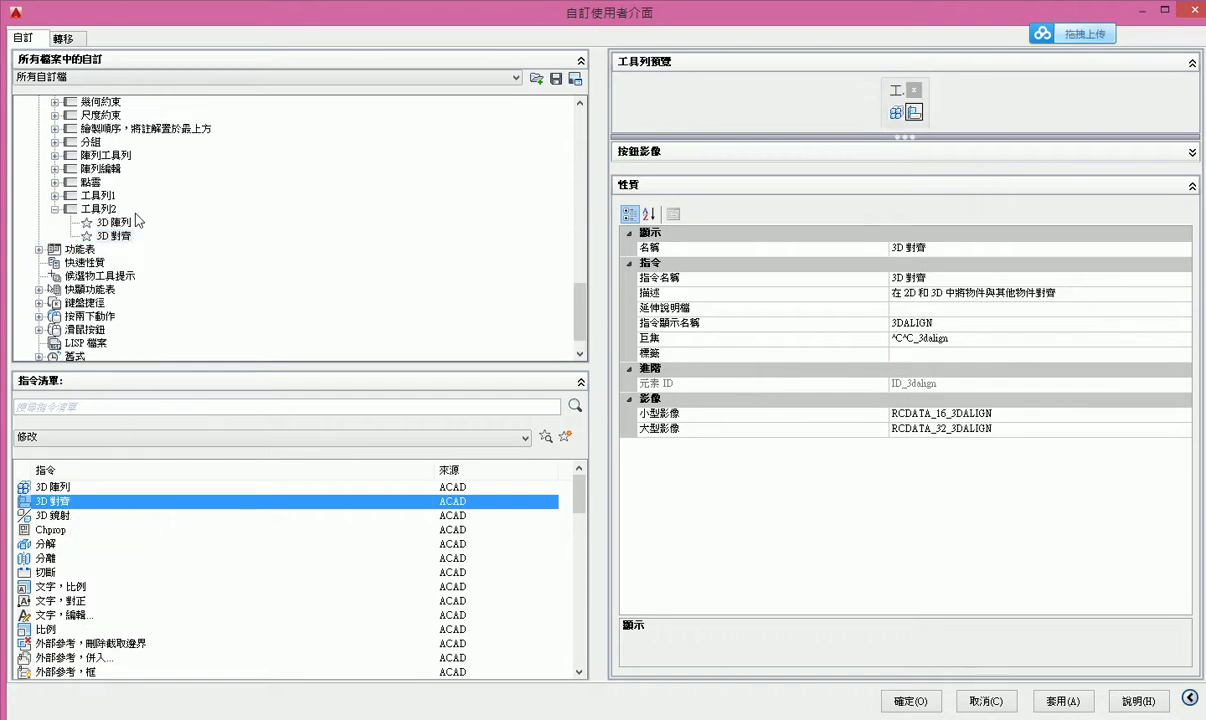
pyautogui.click(61, 517)
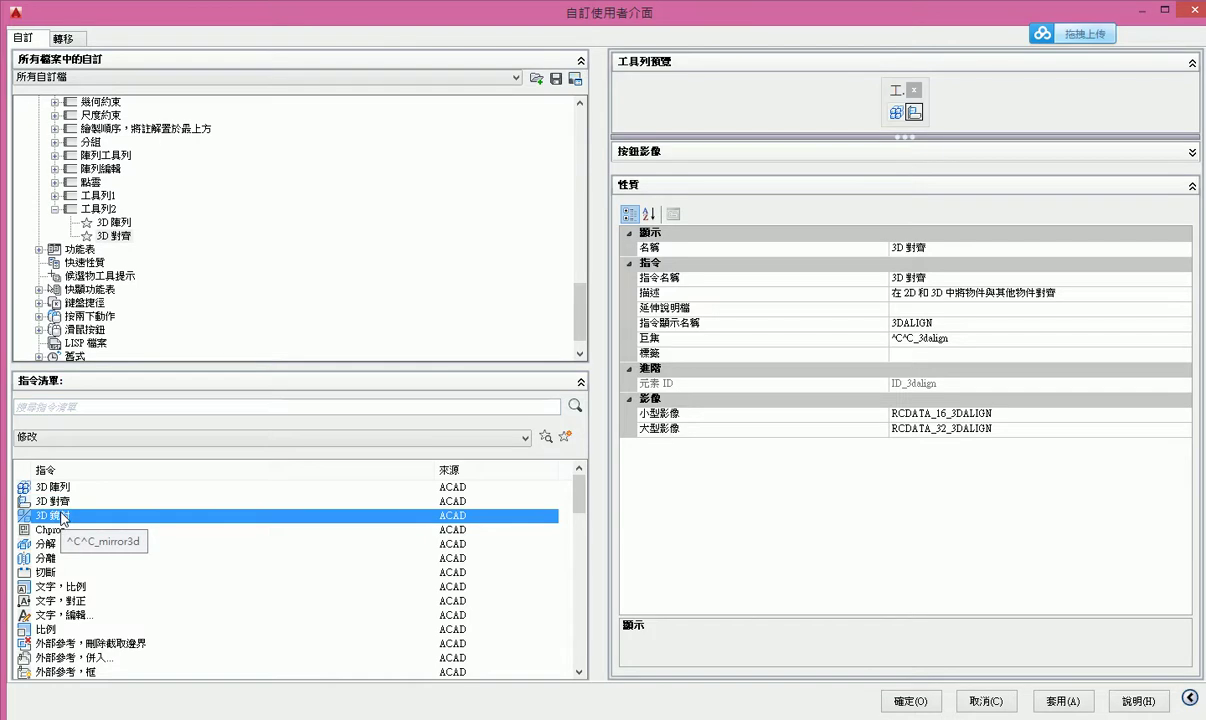
pyautogui.moveTo(61, 517); pyautogui.dragTo(138, 220)
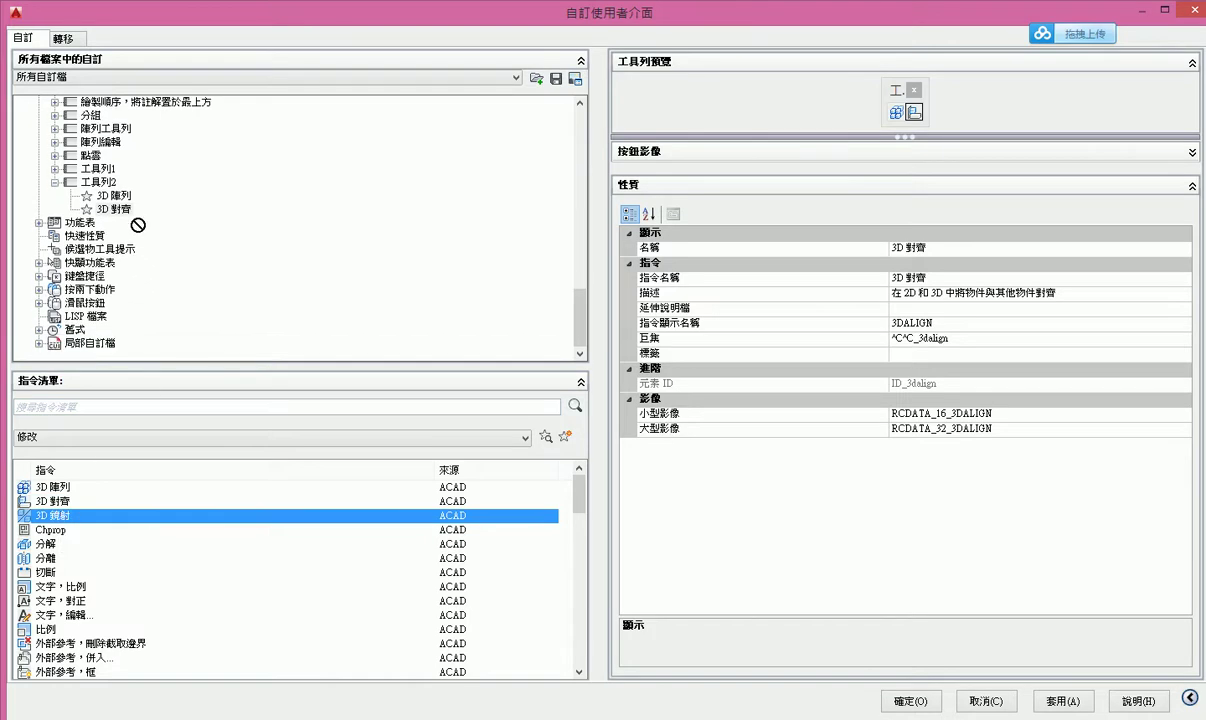
pyautogui.moveTo(138, 219); pyautogui.dragTo(138, 222)
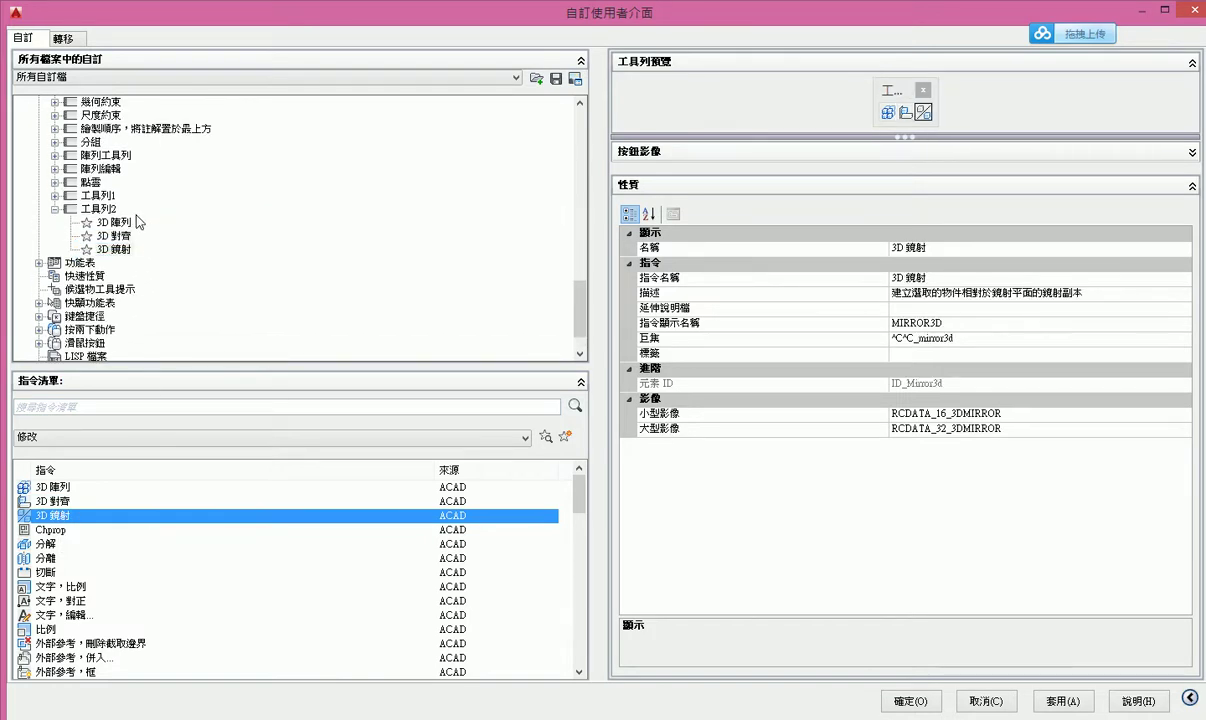
# Add 旋轉 3D to 工具列2 as its fourth command
pyautogui.click(579, 672)
pyautogui.click(579, 672)
pyautogui.click(579, 672)
pyautogui.click(579, 672)
pyautogui.click(579, 672)
pyautogui.click(579, 672)
pyautogui.click(579, 672)
pyautogui.click(579, 672)
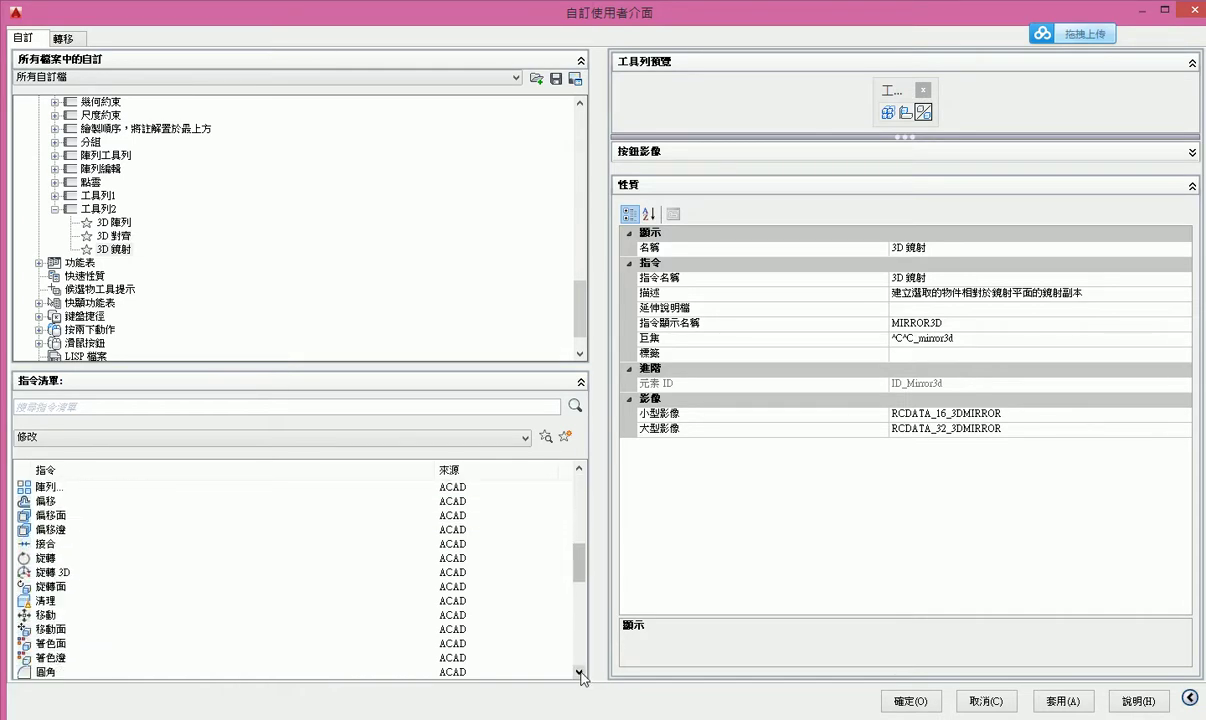
pyautogui.click(65, 577)
pyautogui.moveTo(65, 577)
pyautogui.mouseDown()
pyautogui.moveTo(146, 216)
pyautogui.moveTo(131, 218)
pyautogui.mouseUp()
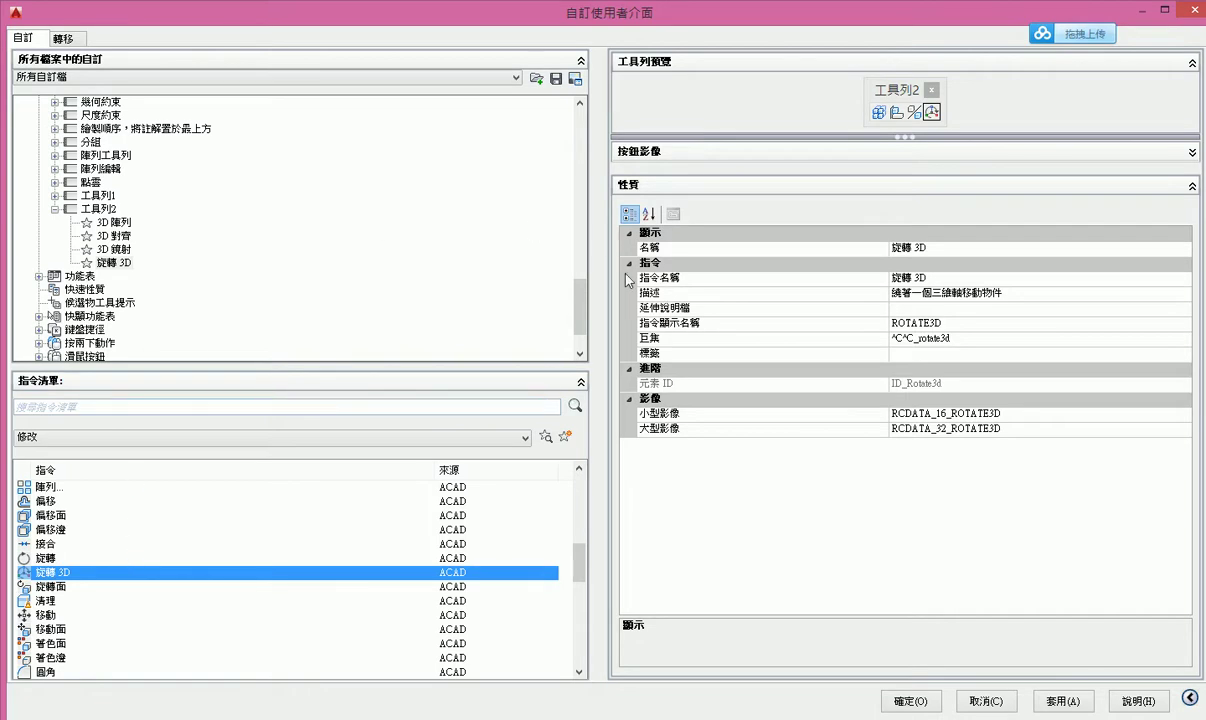
# Cancel closing the Customize User Interface window, restore it to normal size, and move it left
pyautogui.click(1164, 9)
pyautogui.click(1180, 9)
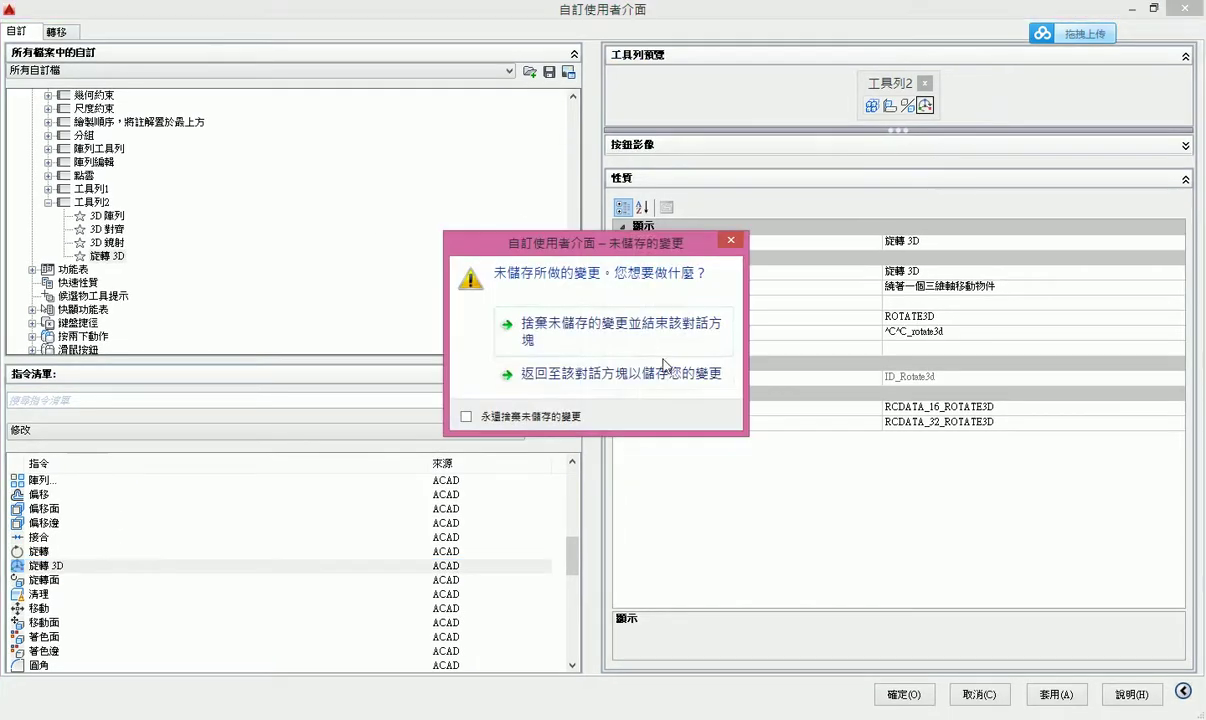
pyautogui.click(742, 240)
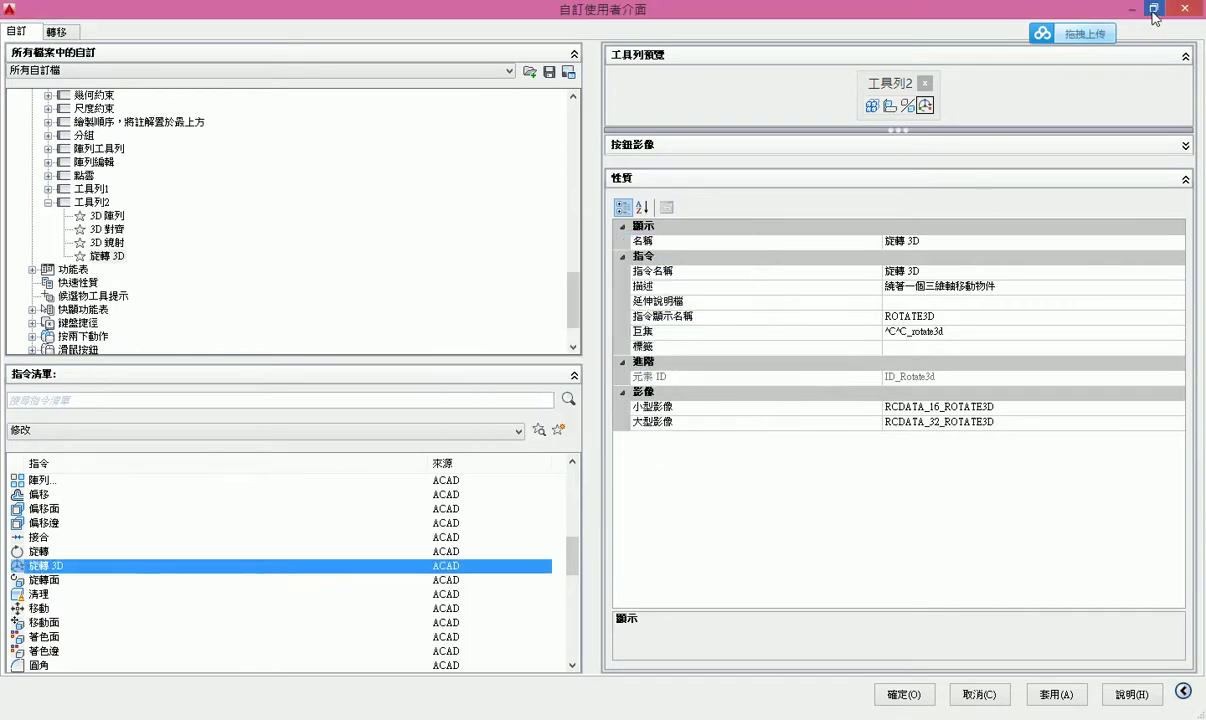
pyautogui.doubleClick(1089, 17)
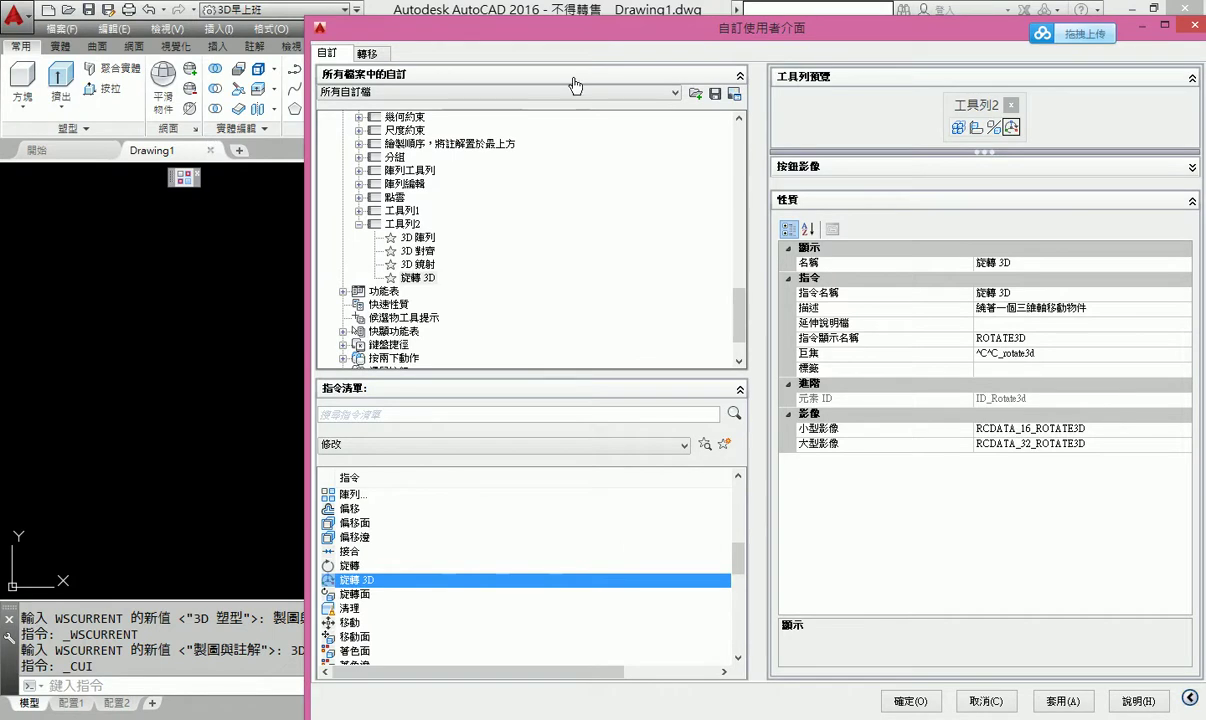
pyautogui.moveTo(567, 38); pyautogui.dragTo(409, 36)
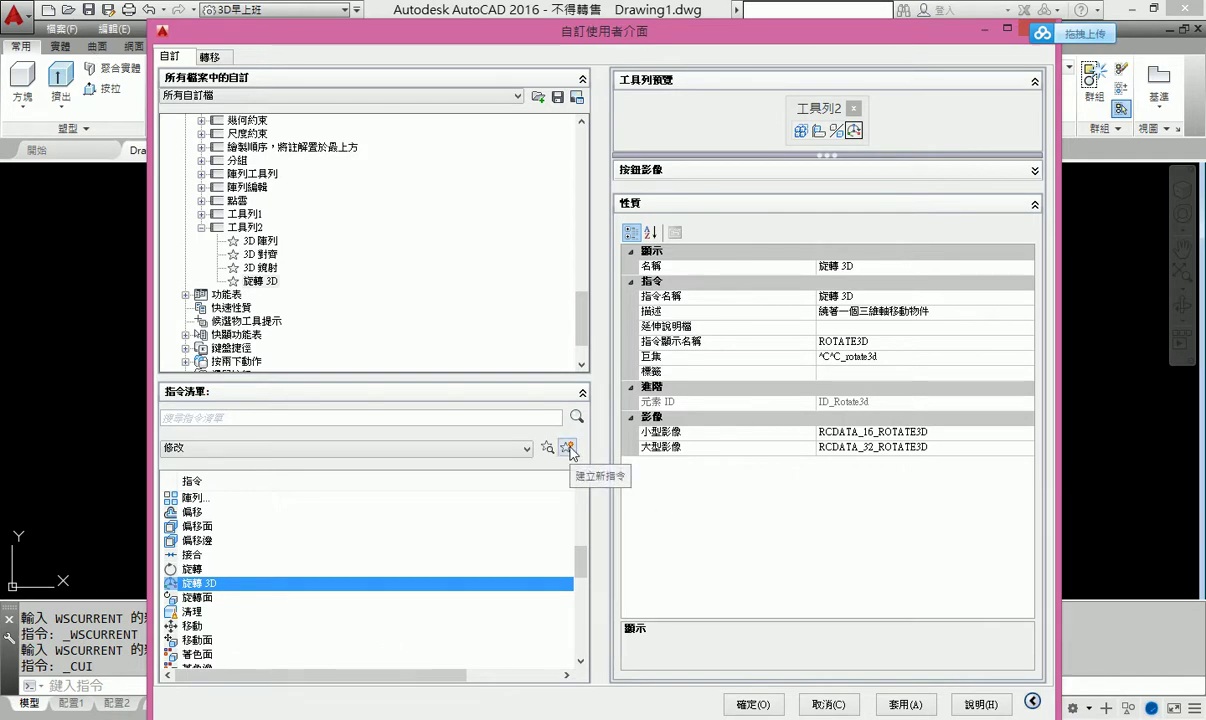
# Create a new command, rename 指令1 to 老陣列, and set its macro to ^C^C_arrayclassic
pyautogui.click(567, 448)
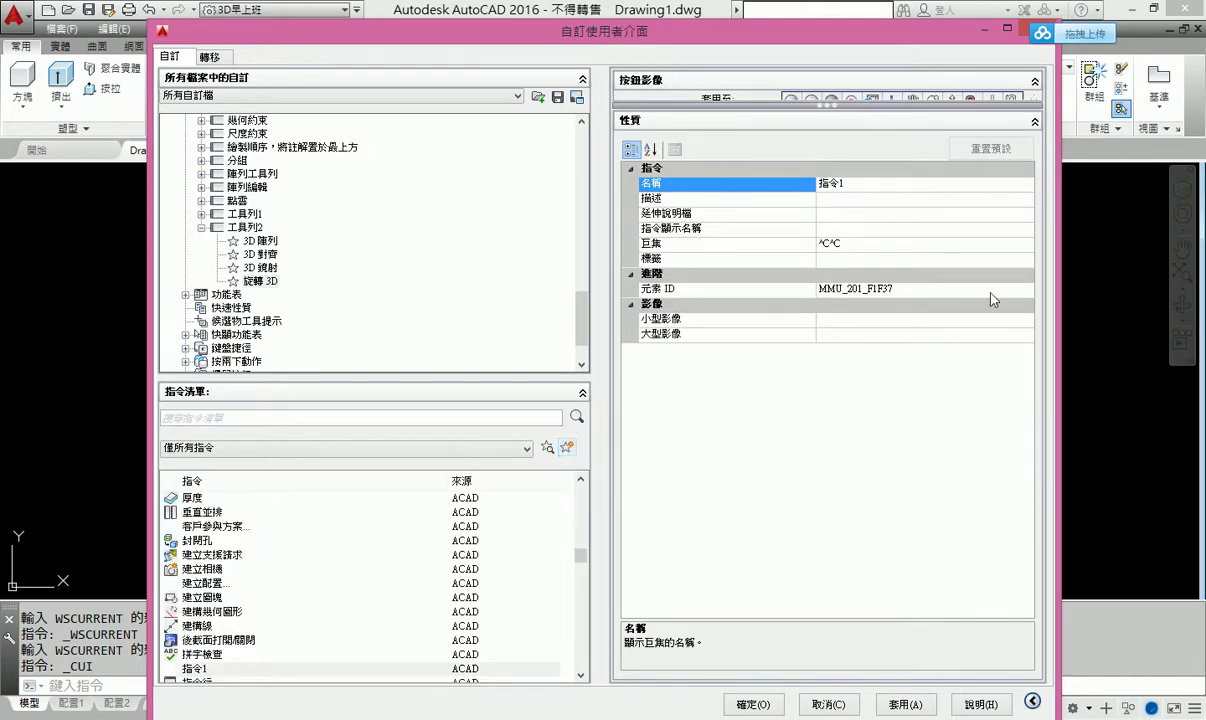
pyautogui.moveTo(833, 106); pyautogui.dragTo(833, 280)
pyautogui.click(865, 358)
pyautogui.doubleClick(865, 358)
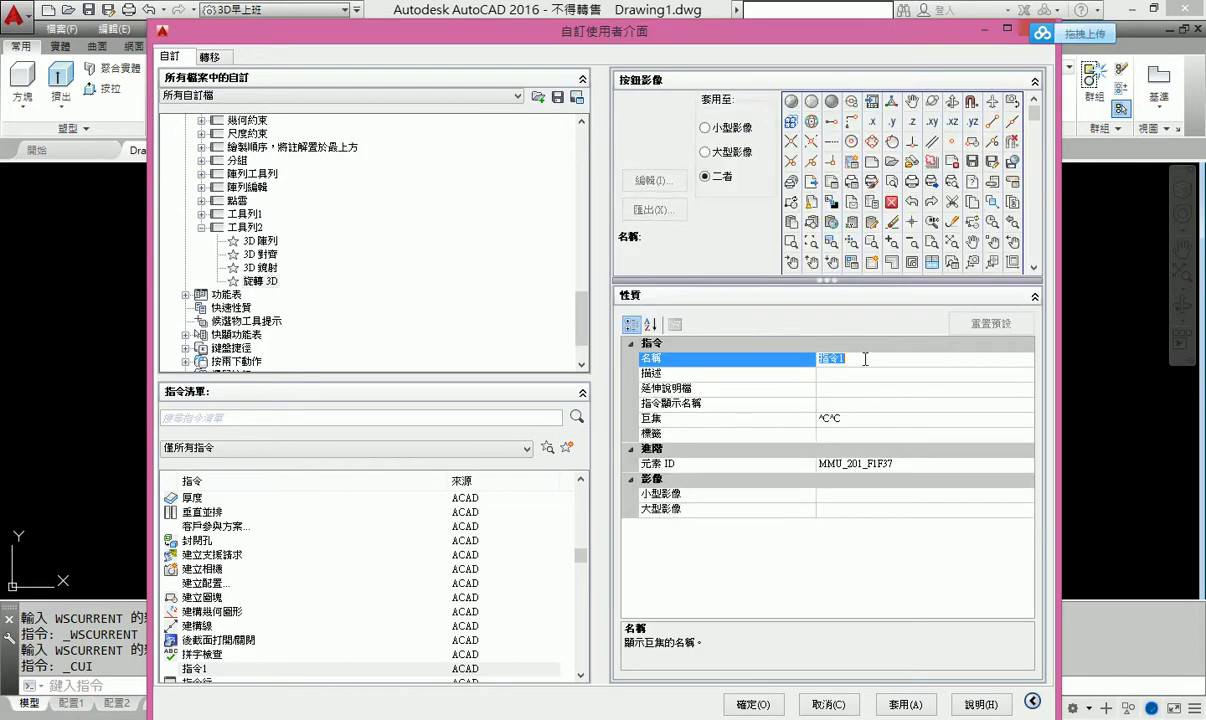
pyautogui.write('表')
pyautogui.write('鏡ㄉㄧㄝ4')
pyautogui.press('BackSpace')
pyautogui.click(865, 420)
pyautogui.write('_arrayclassic')
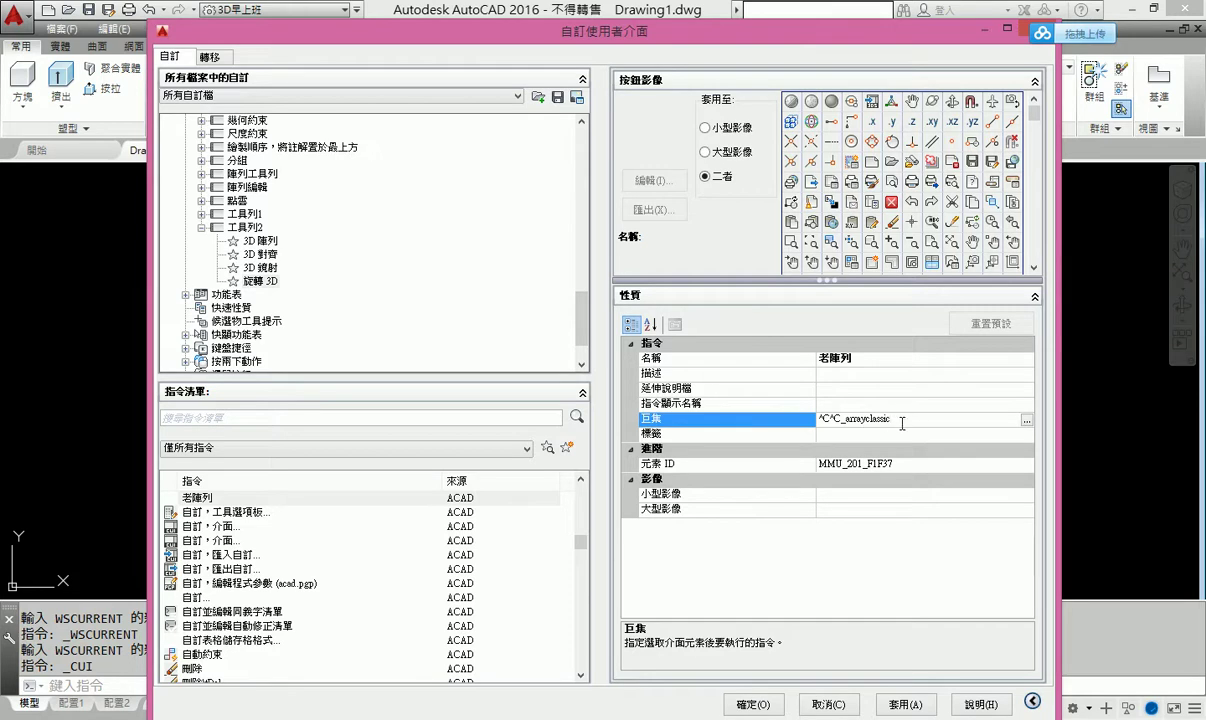
pyautogui.press('Return')
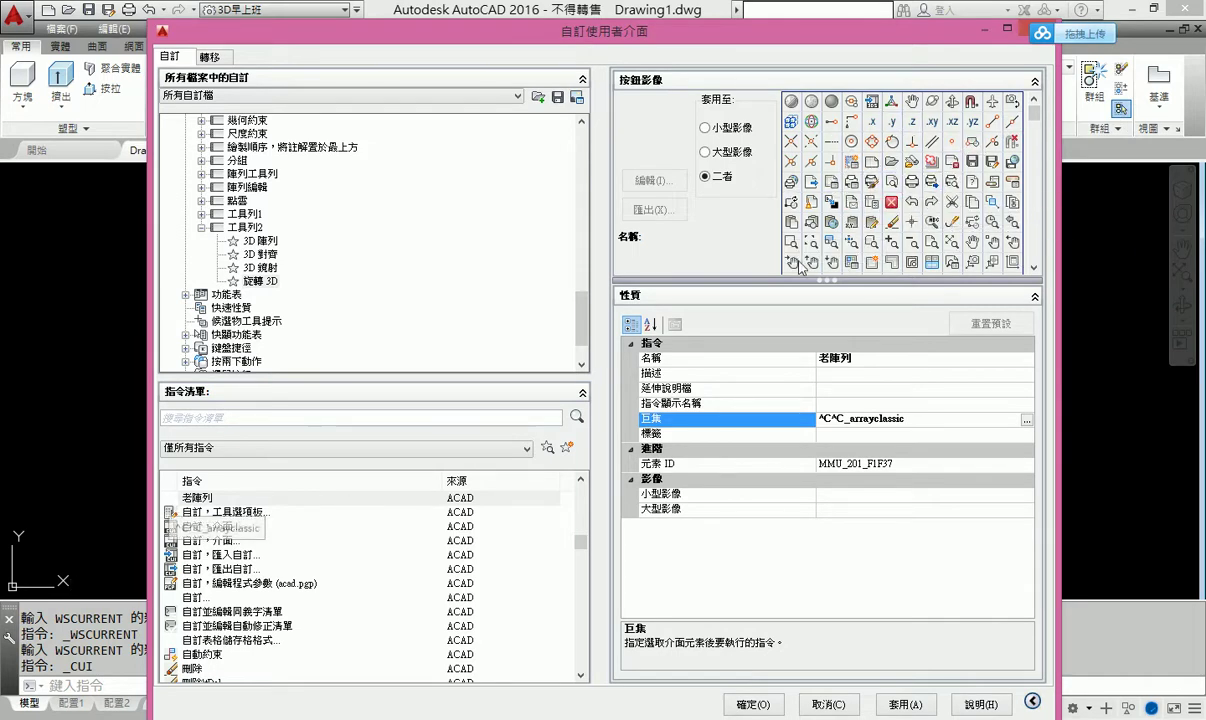
# Choose the rectangular array (ARRREC) button image for 老陣列 and open it in the Button Editor
pyautogui.click(1033, 268)
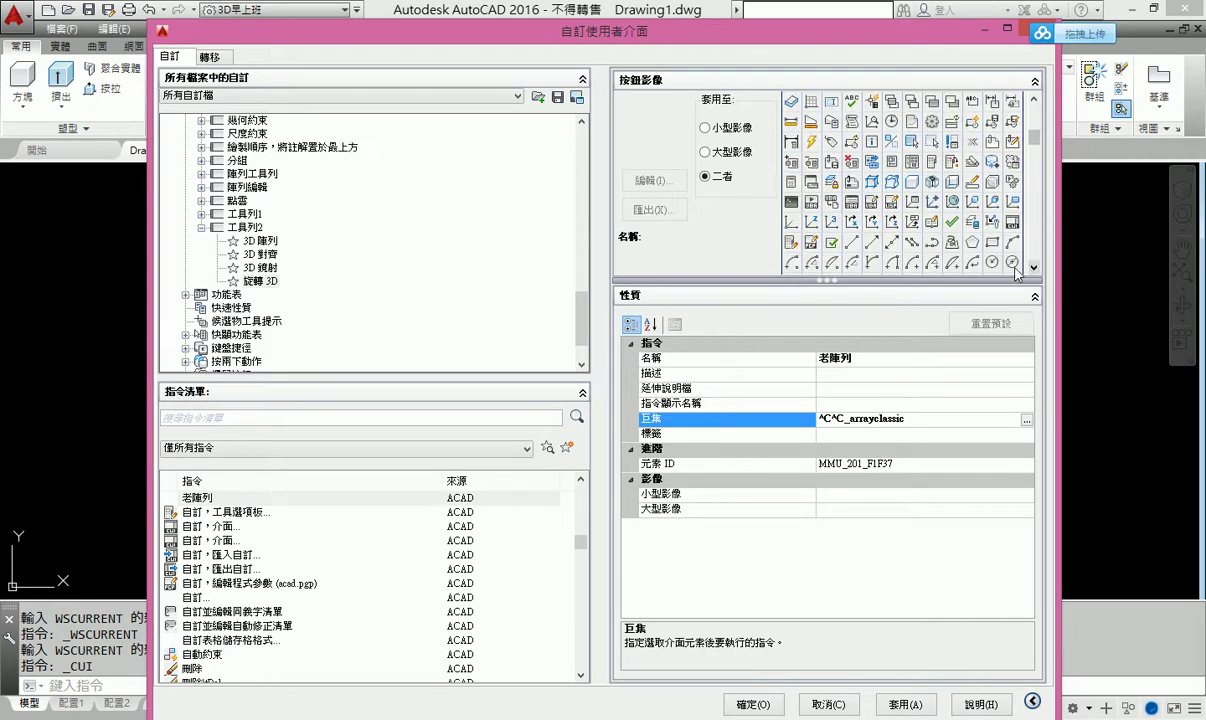
pyautogui.click(1034, 268)
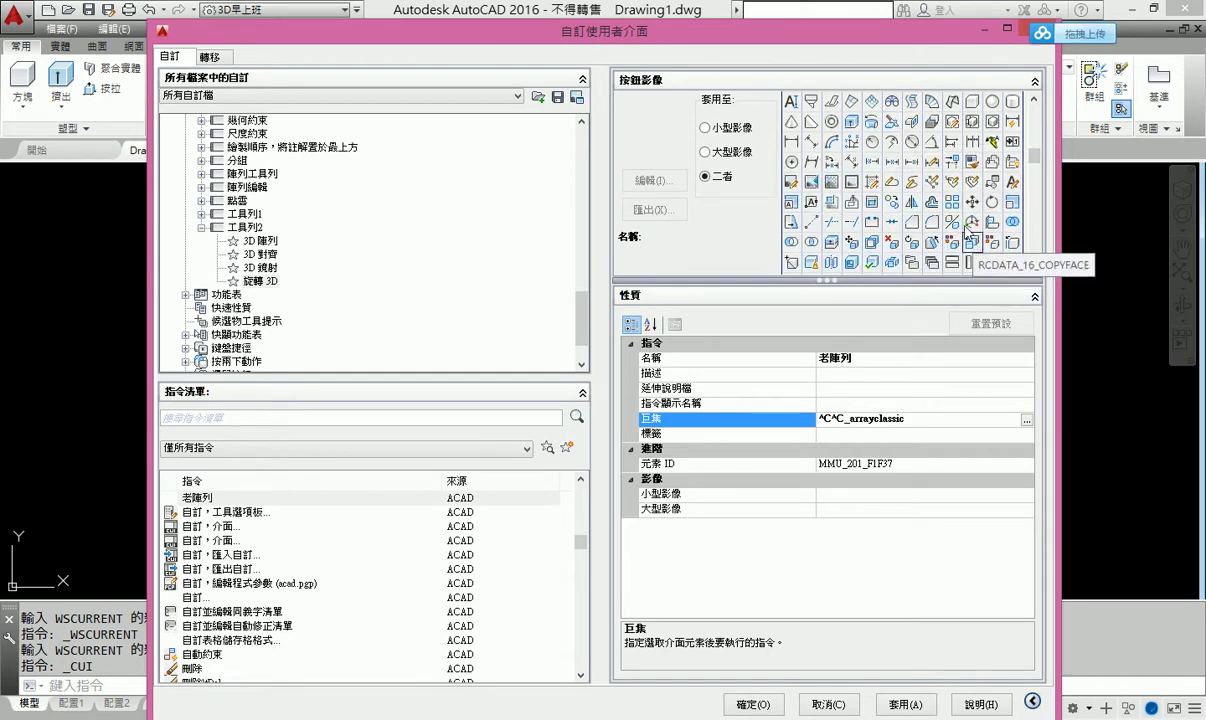
pyautogui.click(951, 203)
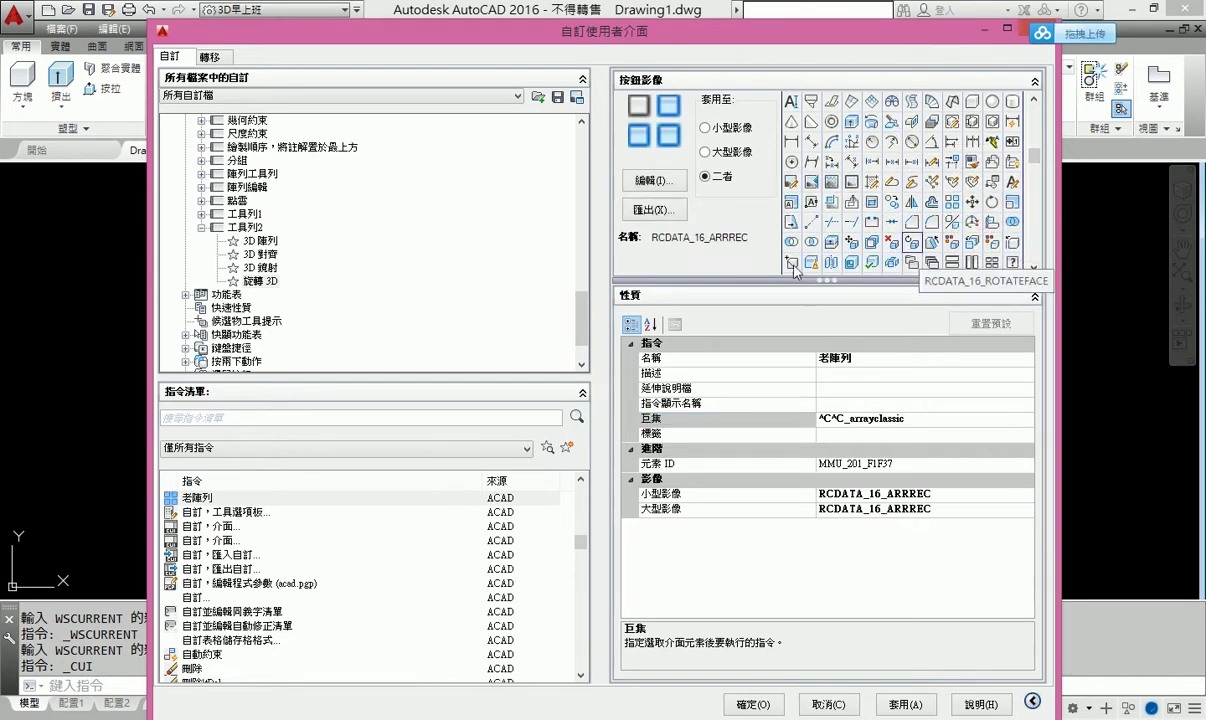
pyautogui.click(661, 187)
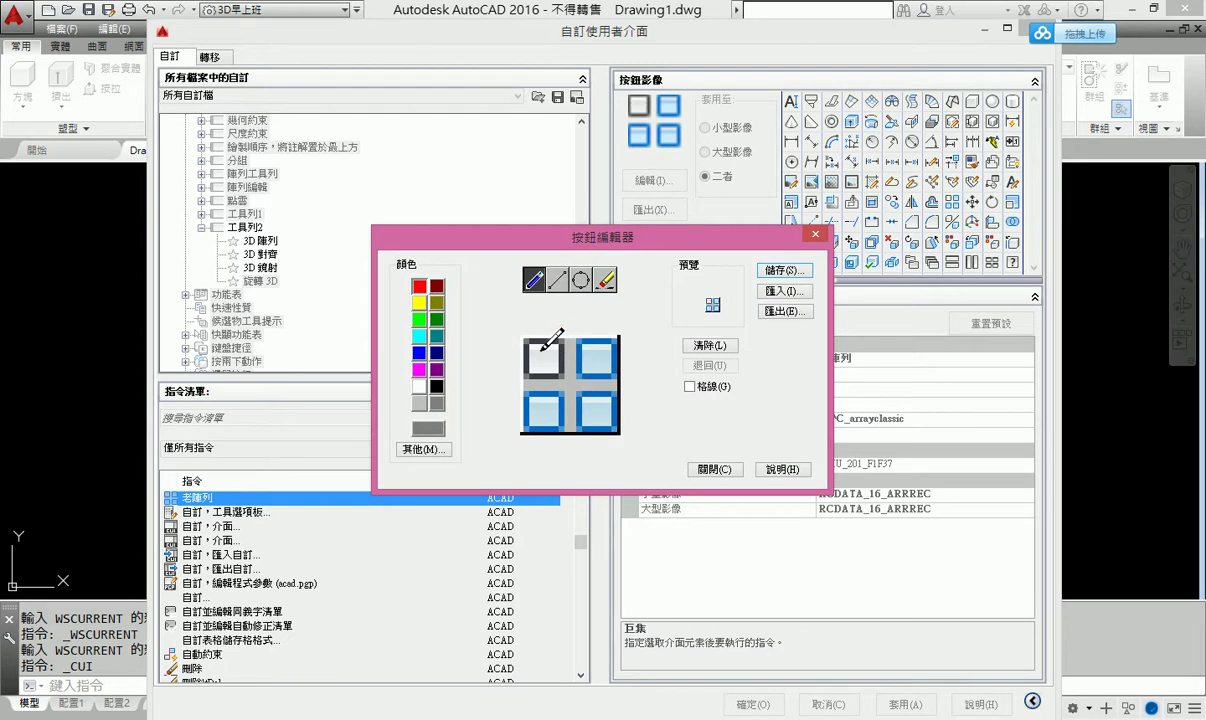
# Outline two squares in red with the pencil, save the icon as 01, and close the editor
pyautogui.moveTo(531, 343)
pyautogui.mouseDown()
pyautogui.moveTo(531, 370)
pyautogui.moveTo(556, 368)
pyautogui.moveTo(547, 343)
pyautogui.mouseUp()
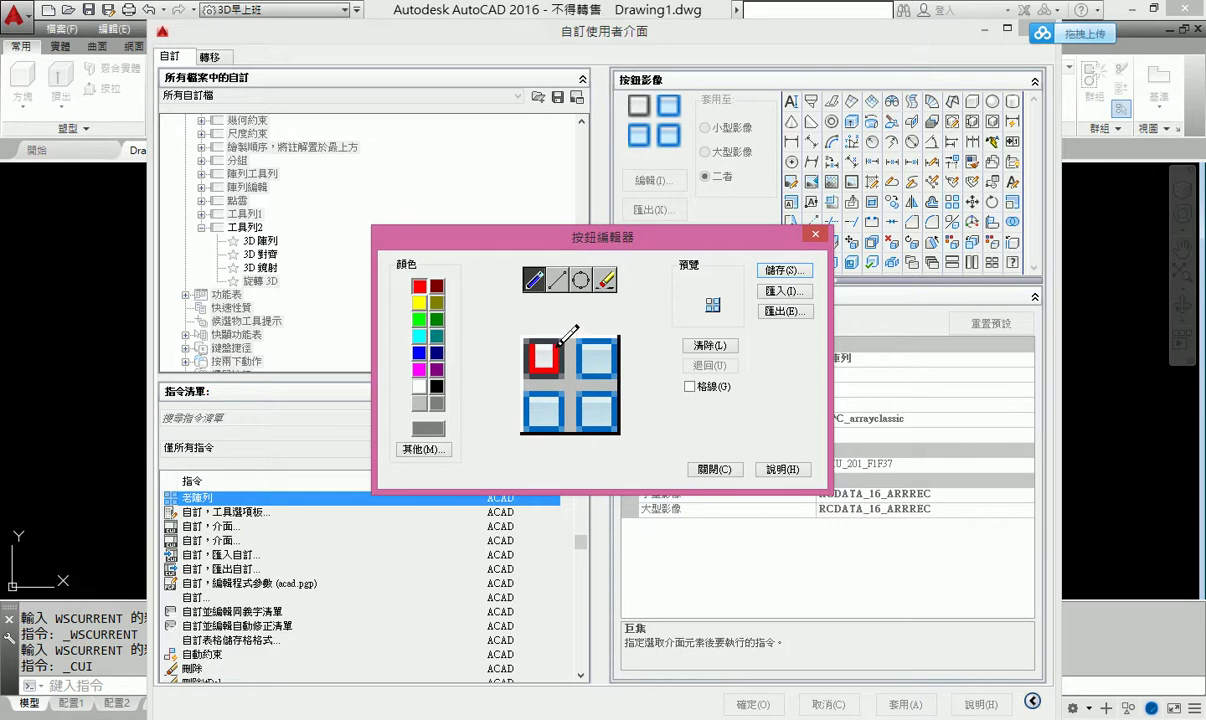
pyautogui.click(585, 398)
pyautogui.moveTo(585, 398)
pyautogui.mouseDown()
pyautogui.moveTo(610, 420)
pyautogui.moveTo(610, 396)
pyautogui.moveTo(593, 394)
pyautogui.mouseUp()
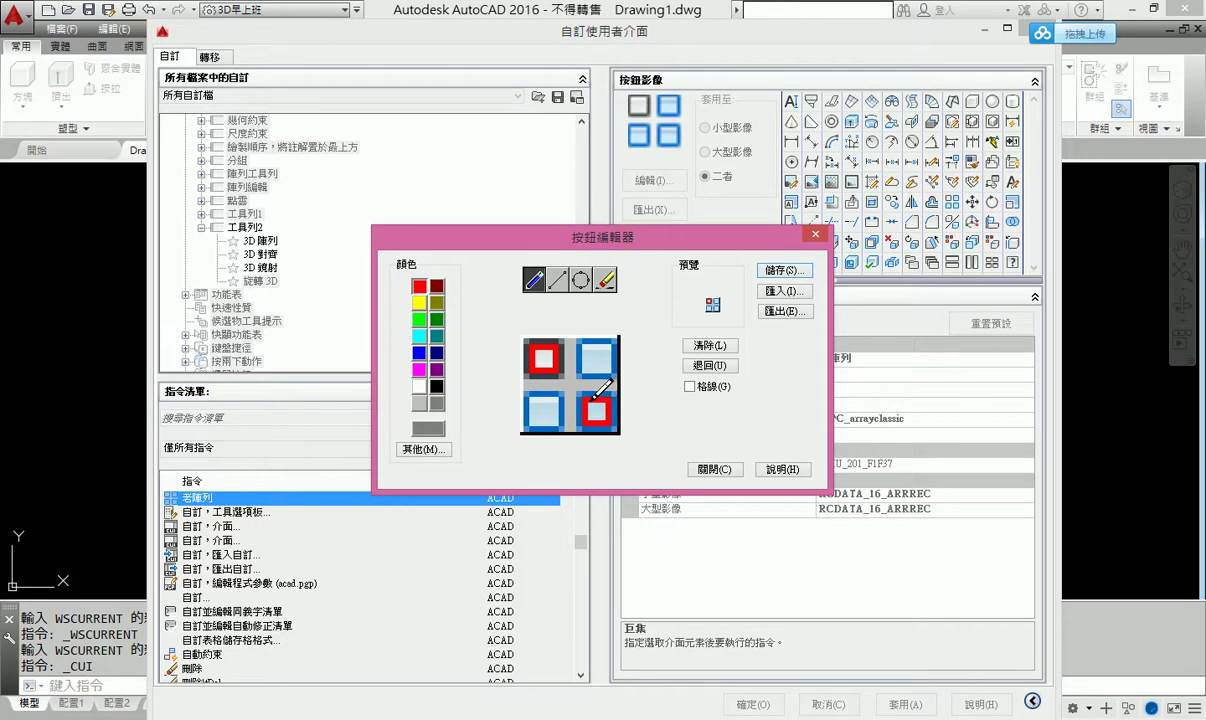
pyautogui.click(782, 271)
pyautogui.write('01')
pyautogui.press('Return')
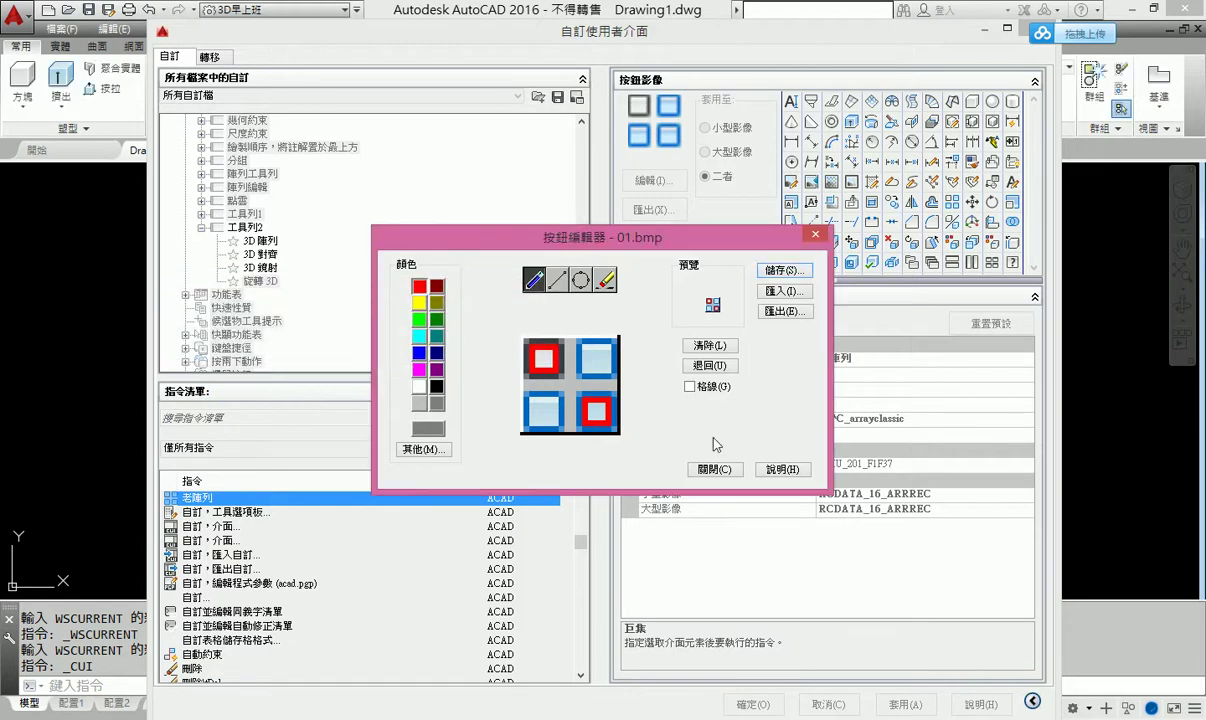
pyautogui.click(714, 469)
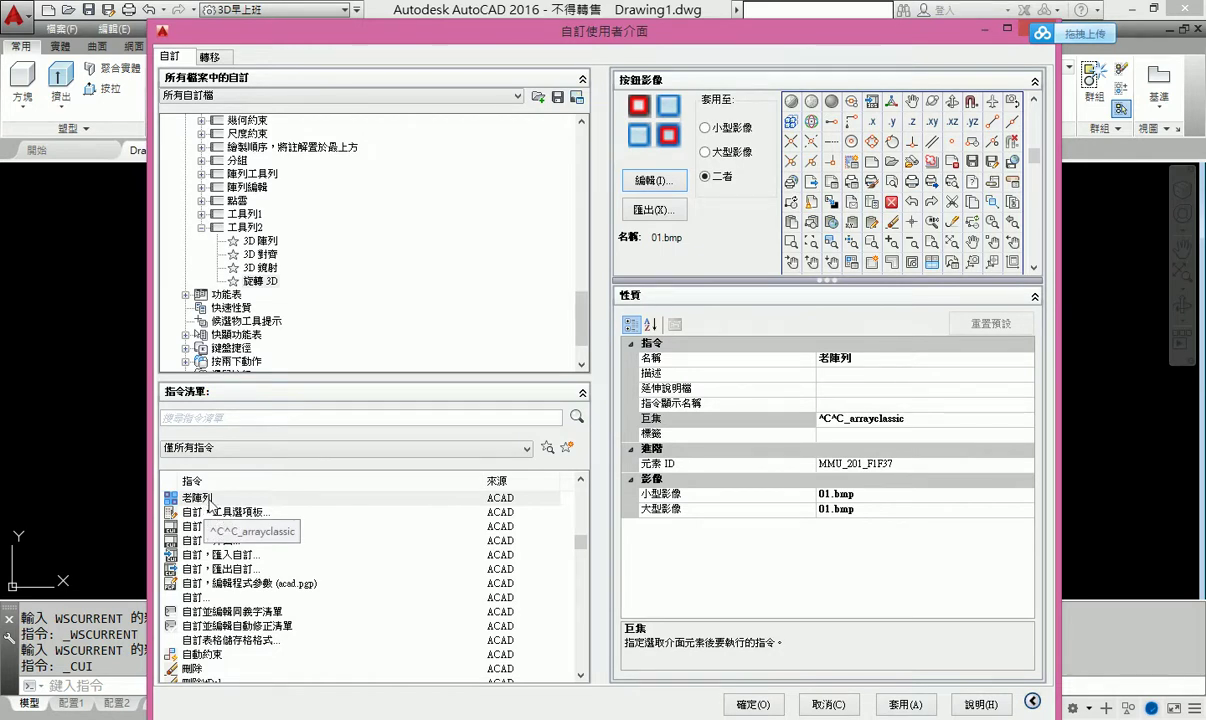
# Add 老陣列 to 工具列2 below 旋轉 3D and confirm the customization with OK
pyautogui.click(209, 498)
pyautogui.moveTo(209, 503); pyautogui.dragTo(282, 238)
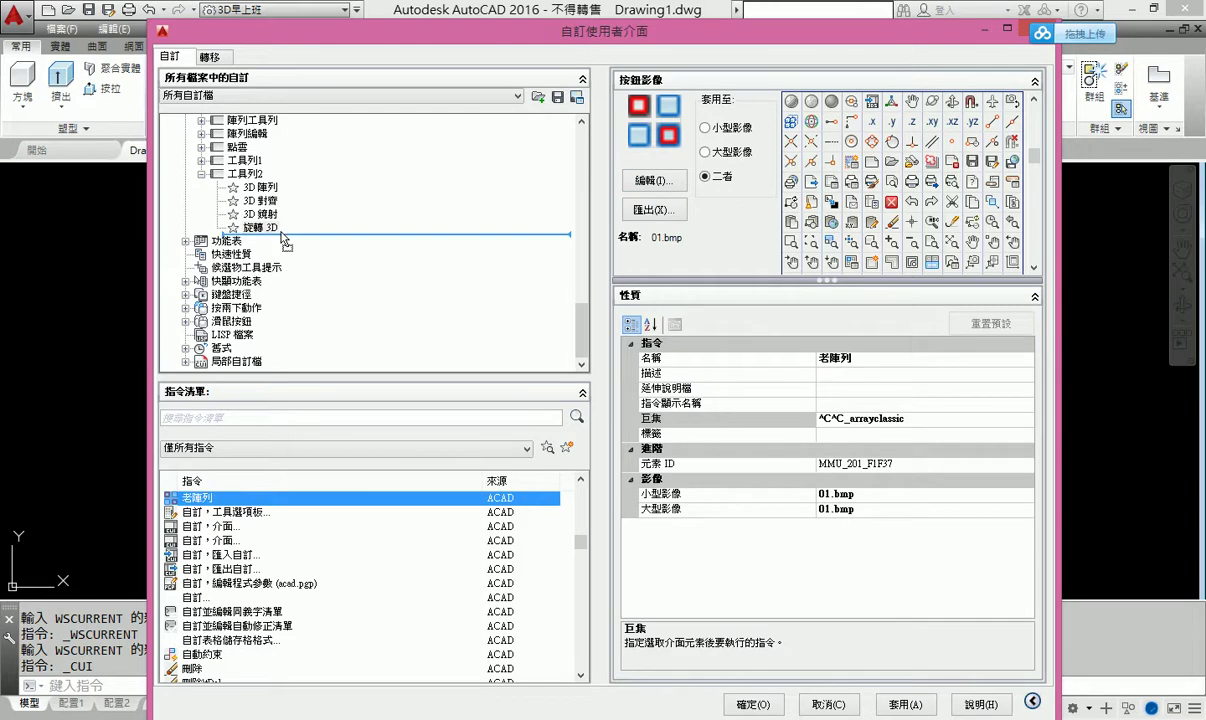
pyautogui.moveTo(282, 238); pyautogui.dragTo(286, 240)
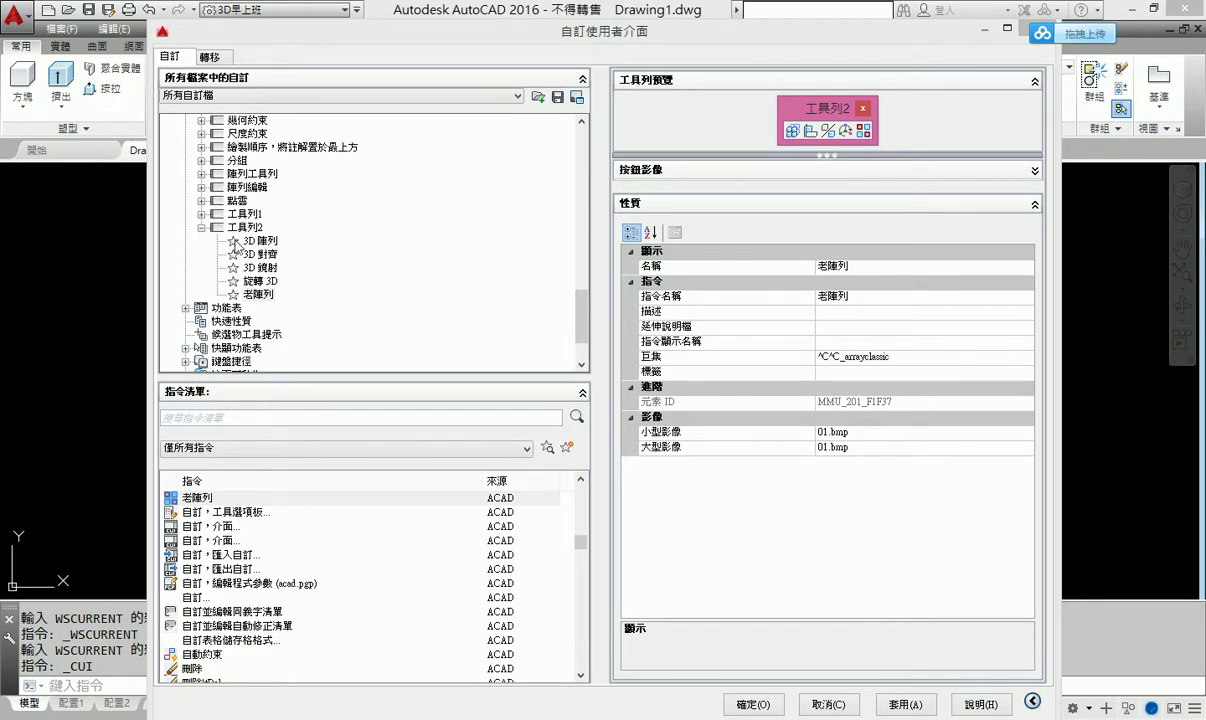
pyautogui.click(755, 705)
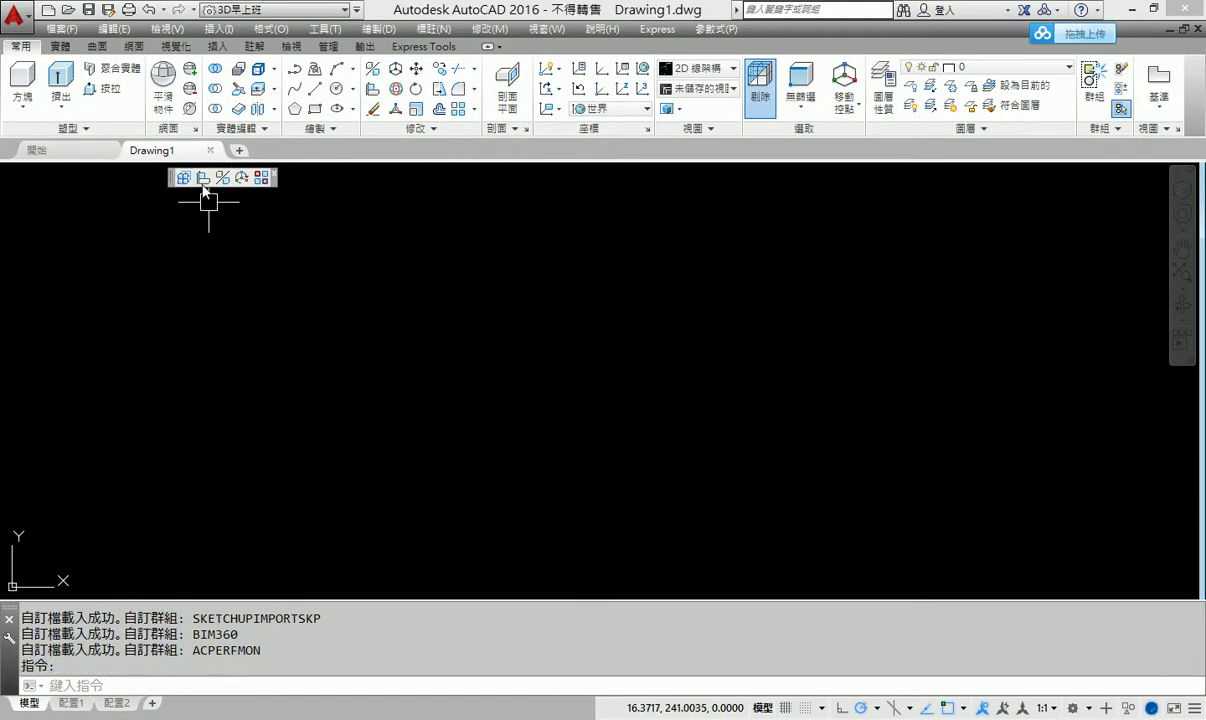
# Dock the floating 工具列2 toolbar just below the ribbon at the top of the drawing area
pyautogui.moveTo(386, 199); pyautogui.dragTo(443, 150)
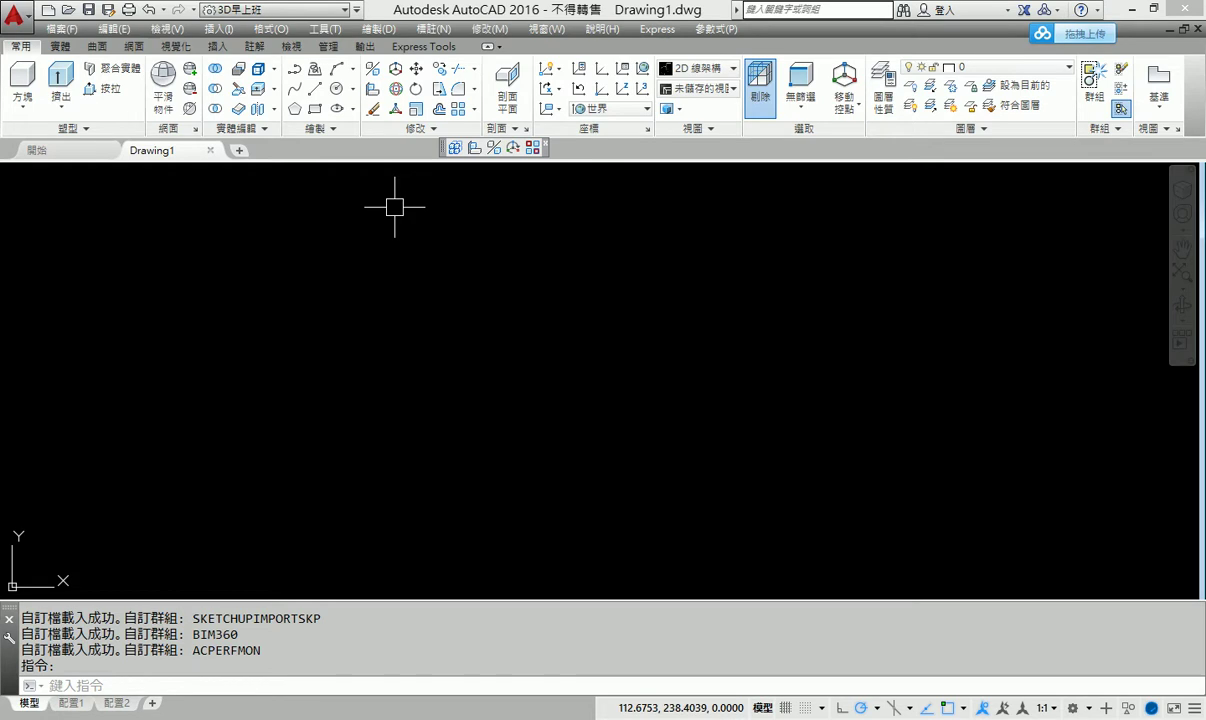
pyautogui.moveTo(440, 150); pyautogui.dragTo(442, 153)
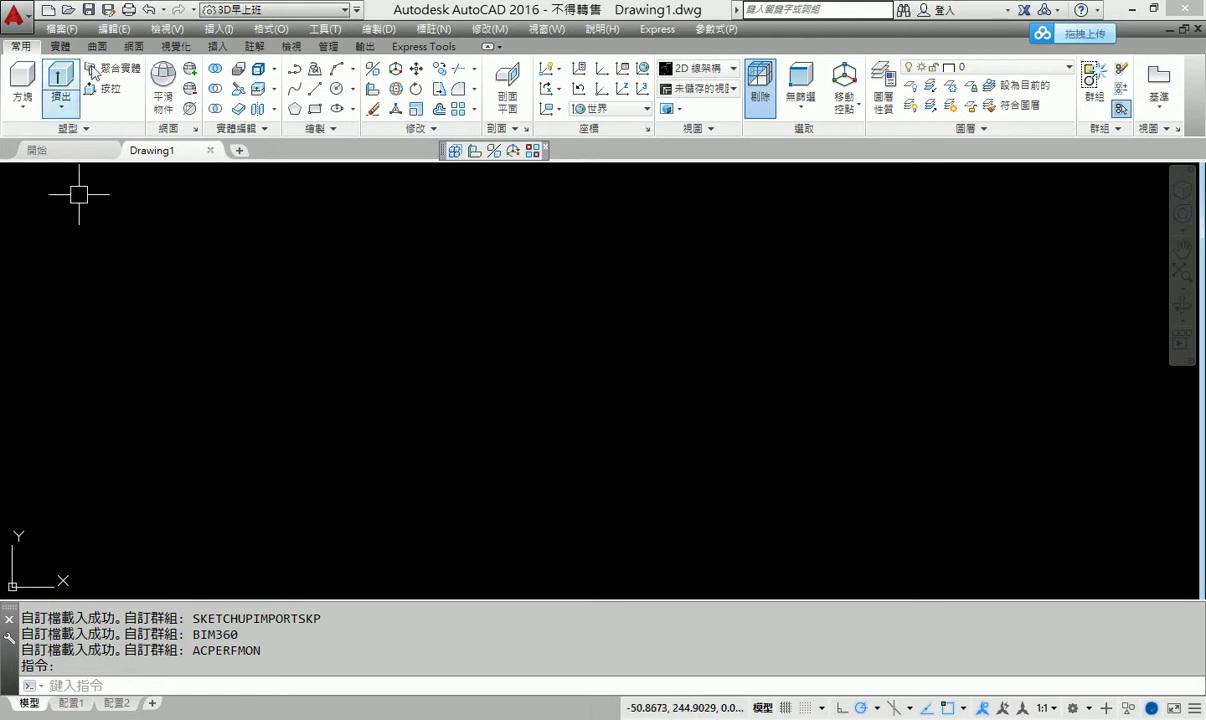
# Save the current layout as workspace 3D早上班, replacing the existing one
pyautogui.click(279, 20)
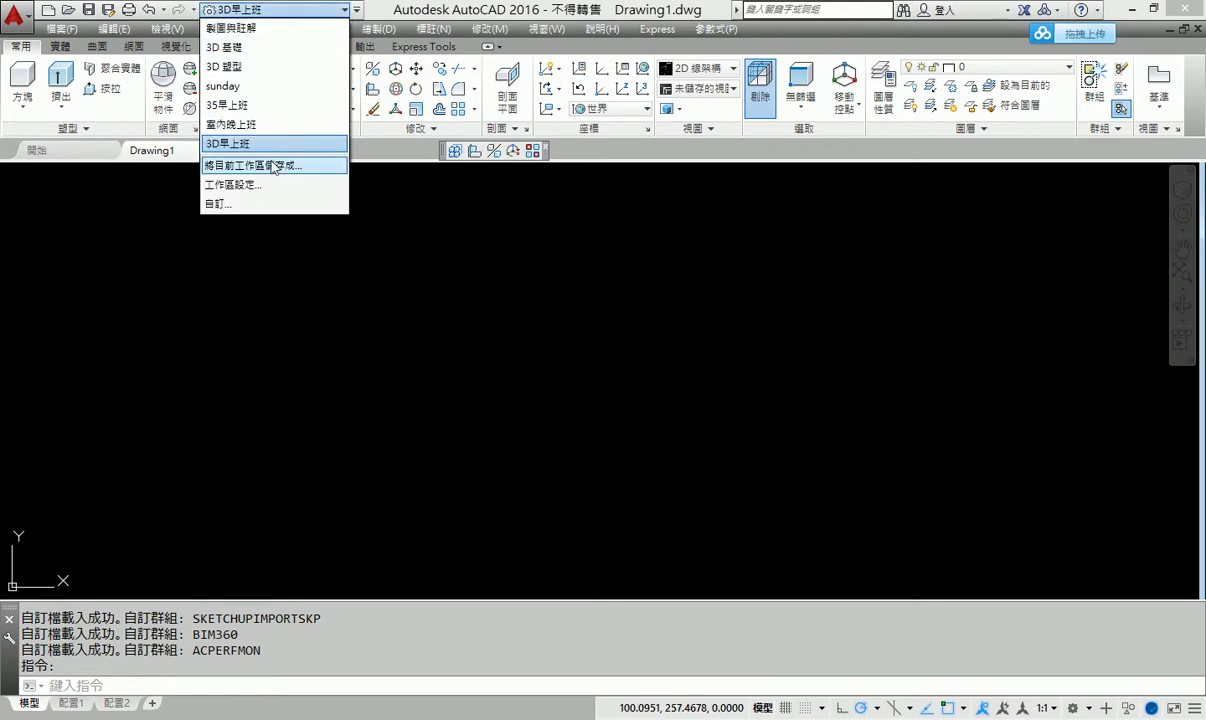
pyautogui.click(274, 166)
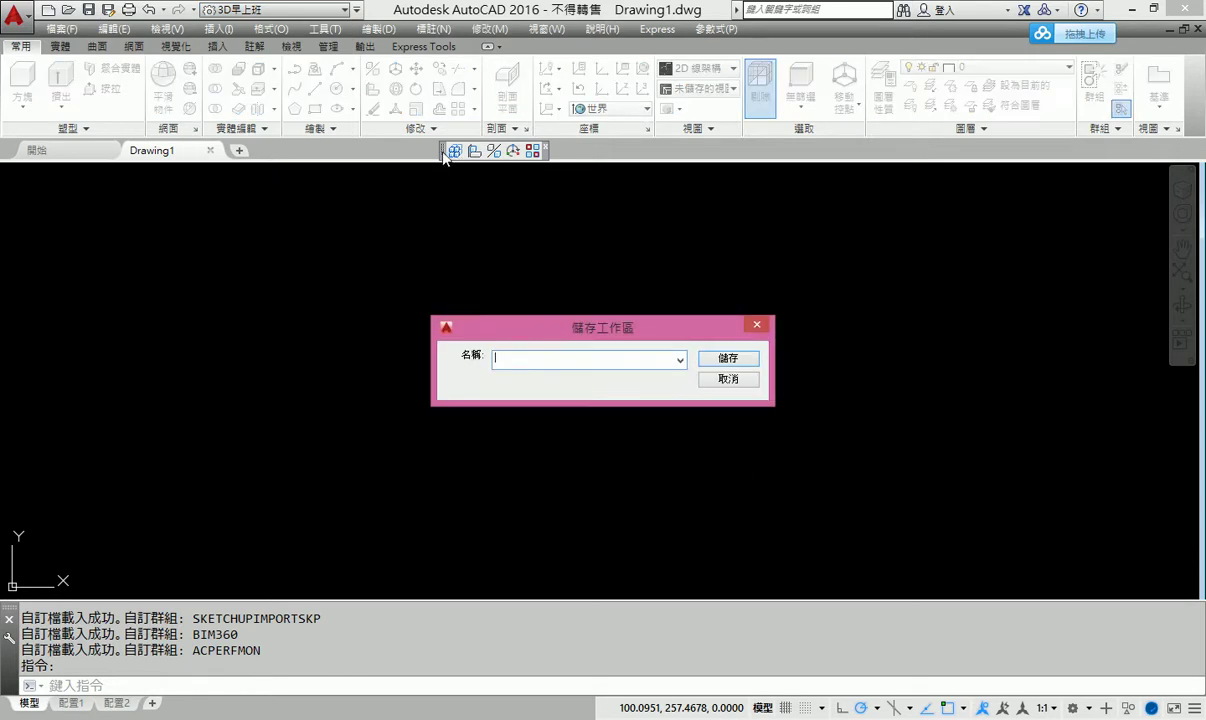
pyautogui.click(680, 360)
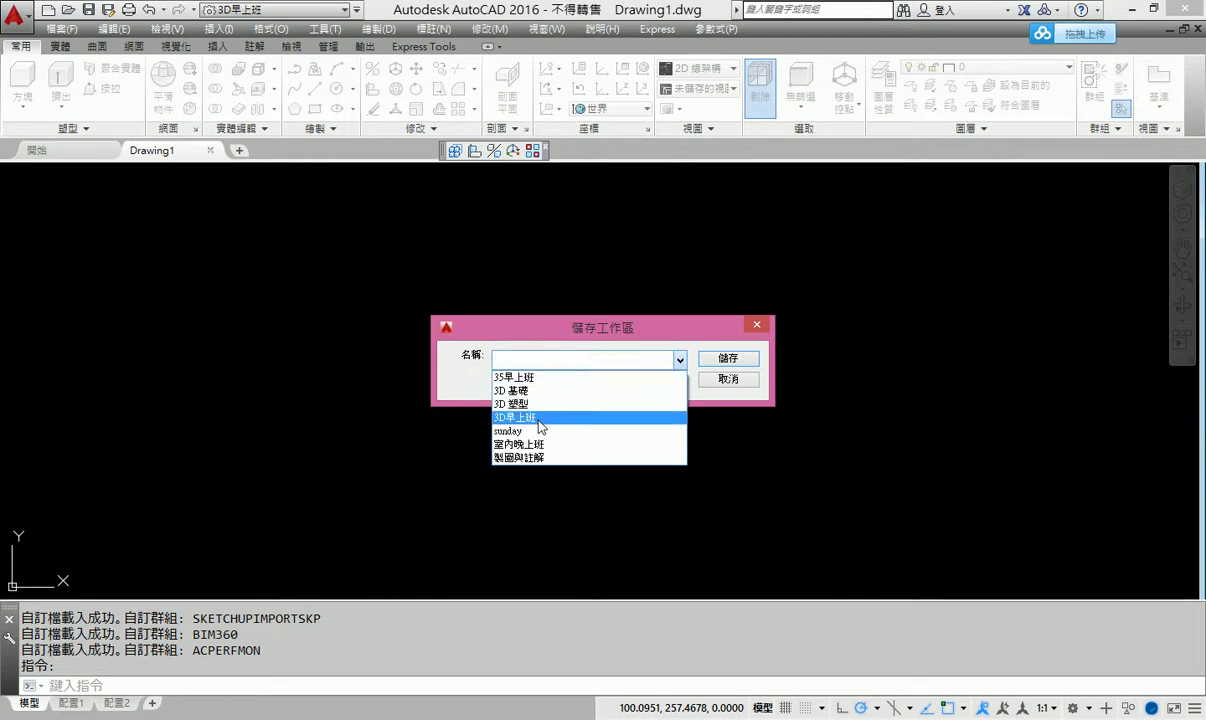
pyautogui.click(540, 417)
pyautogui.click(728, 360)
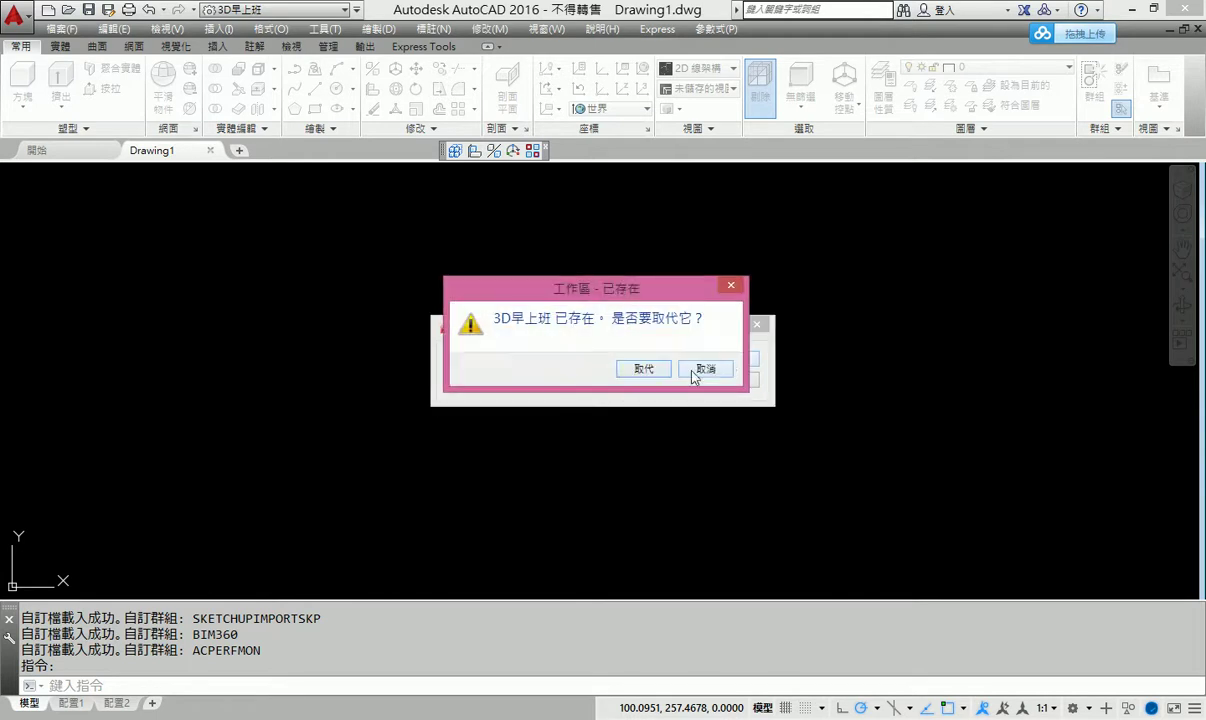
pyautogui.click(644, 370)
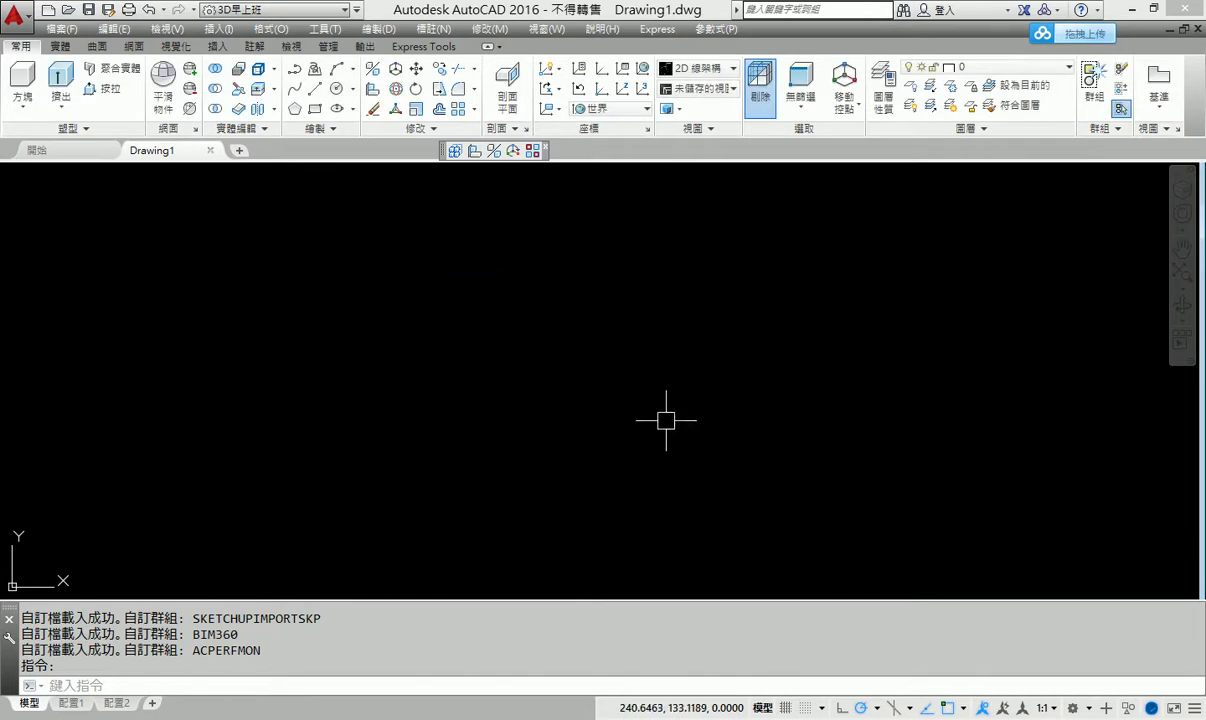